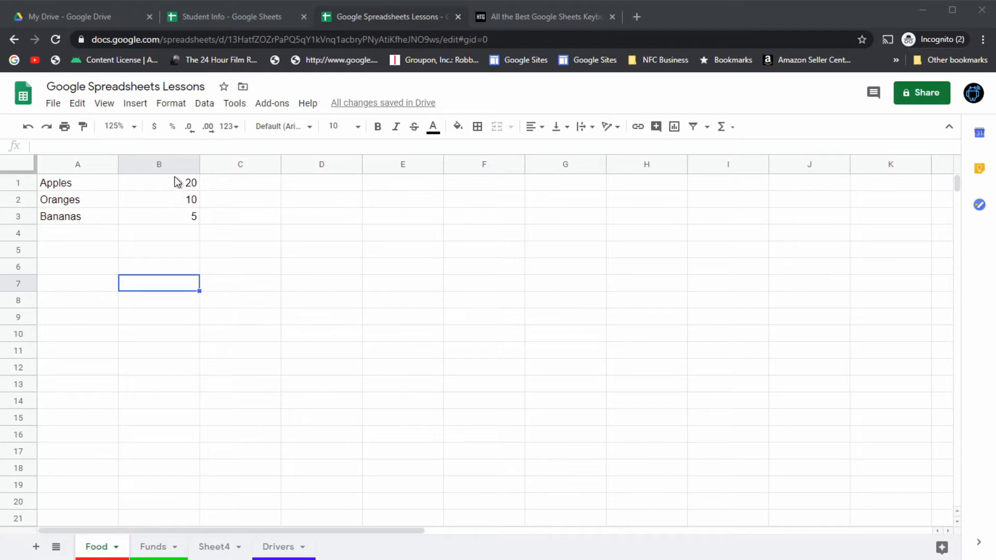
- Sort the Food sheet by the quantities in column B from lowest to highest (A → Z)
left_click(89, 186)
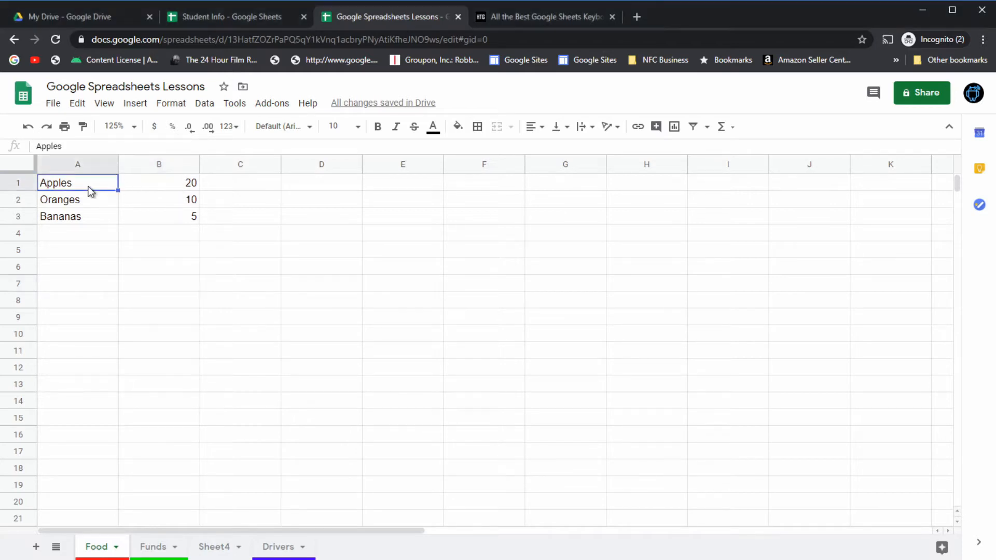
left_click(186, 188)
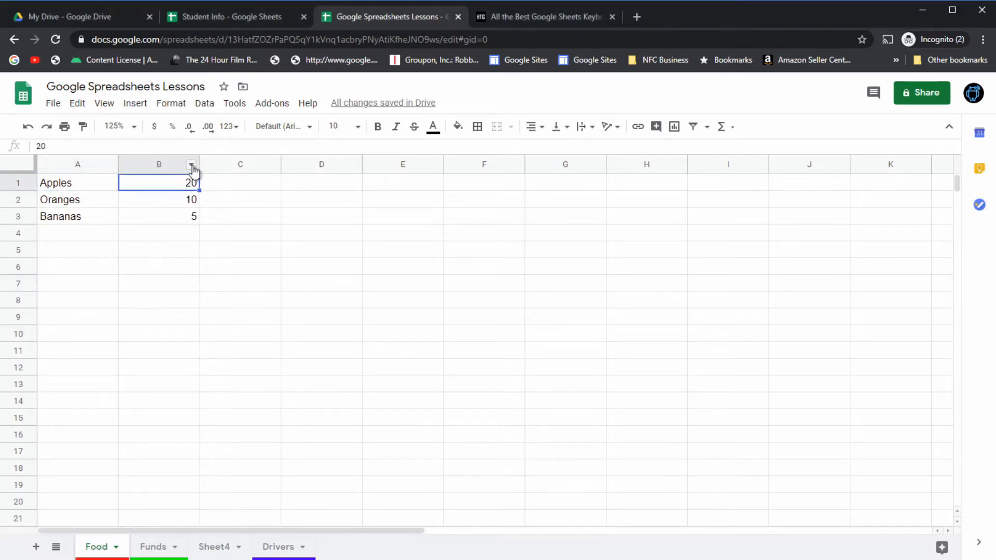
left_click(192, 165)
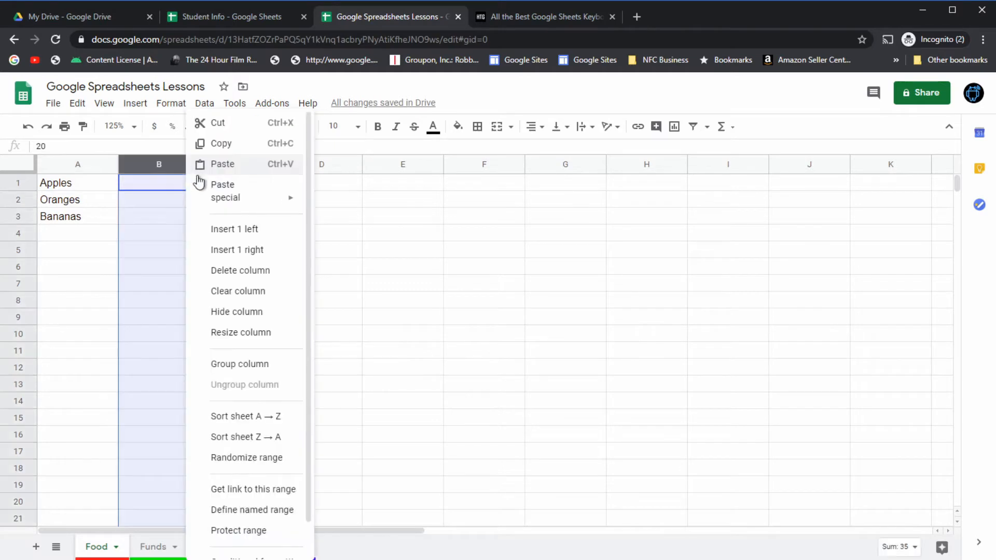
left_click(275, 410)
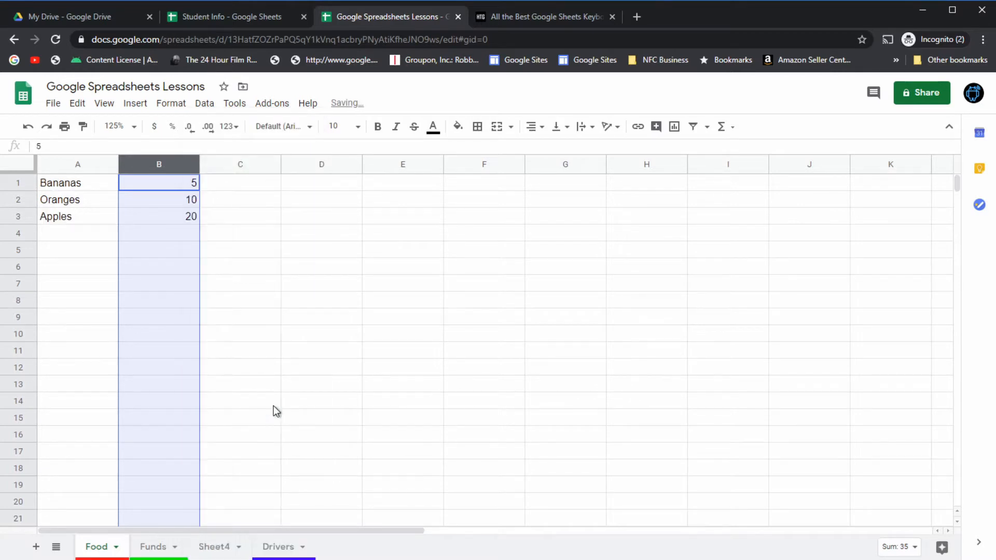
left_click(175, 188)
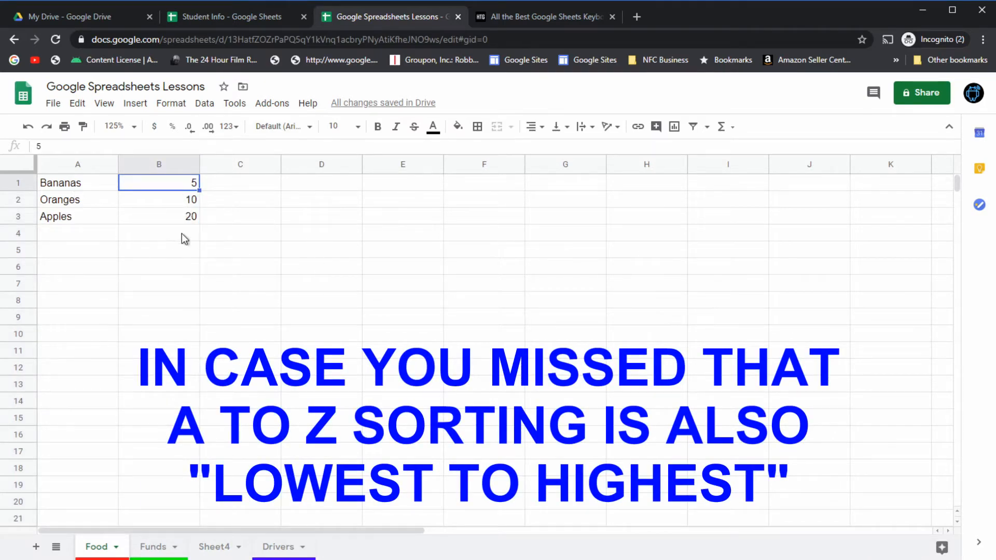
- Sort the Food sheet by column B from highest to lowest (Z → A)
left_click(185, 217)
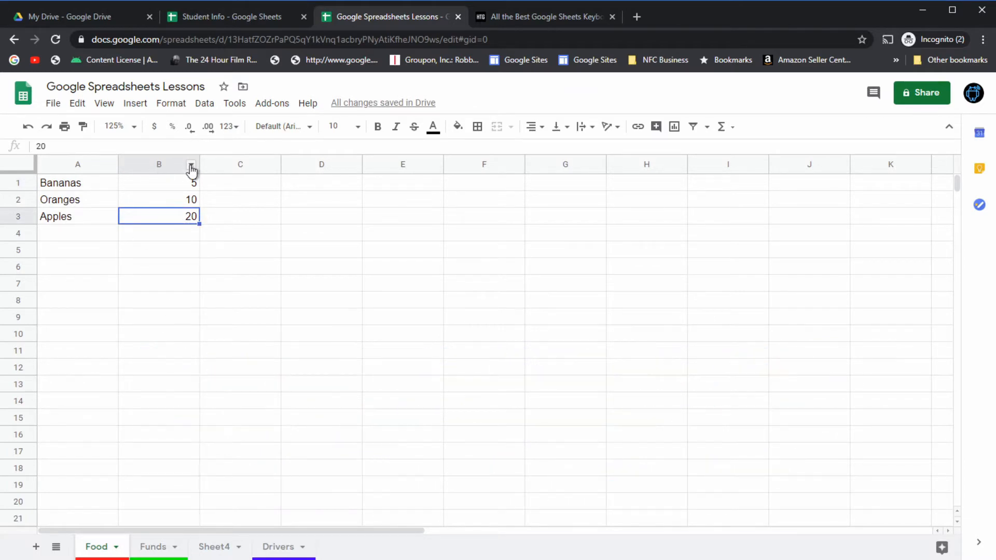
left_click(192, 166)
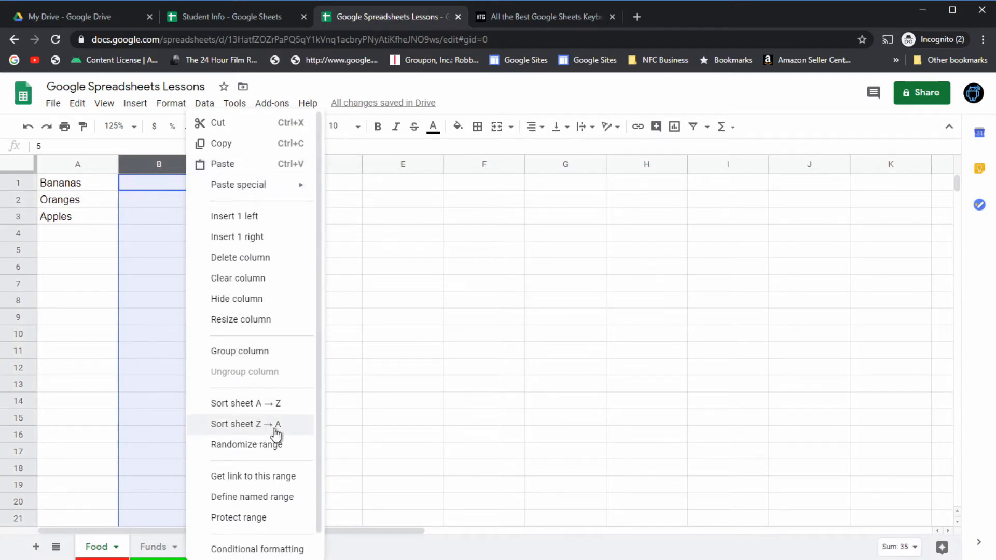
left_click(276, 426)
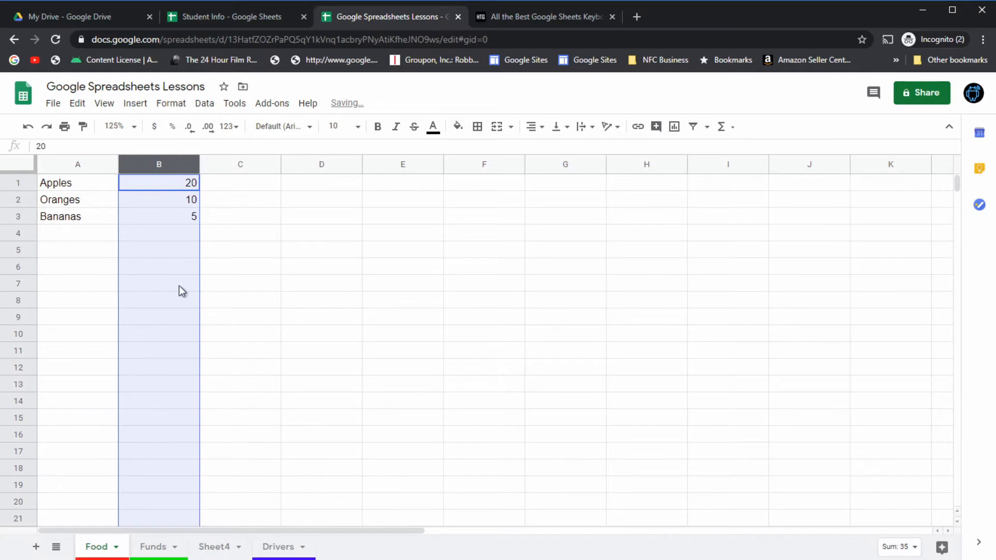
left_click(174, 233)
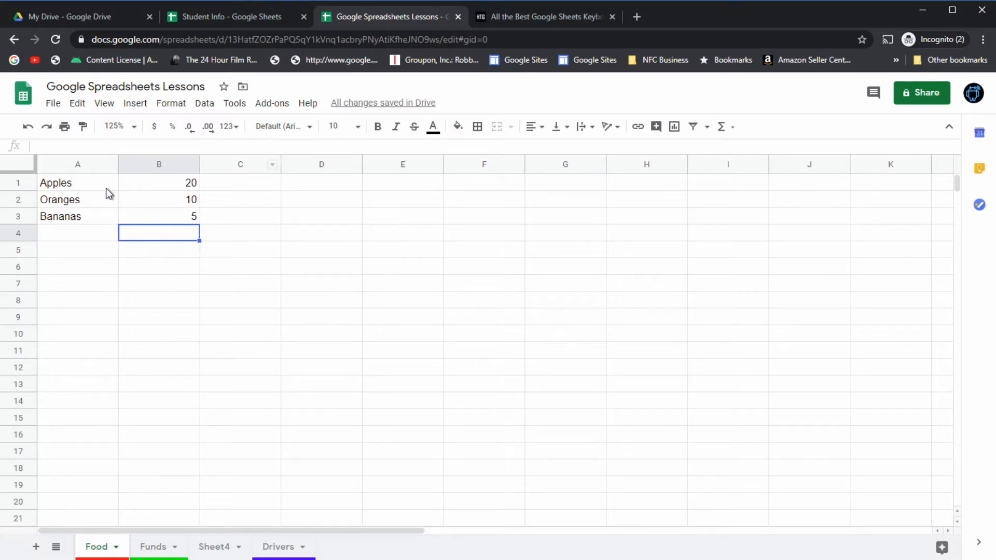
- Switch to the Student Info spreadsheet and sort the whole Student List sheet by the Name column, A → Z
left_click(266, 17)
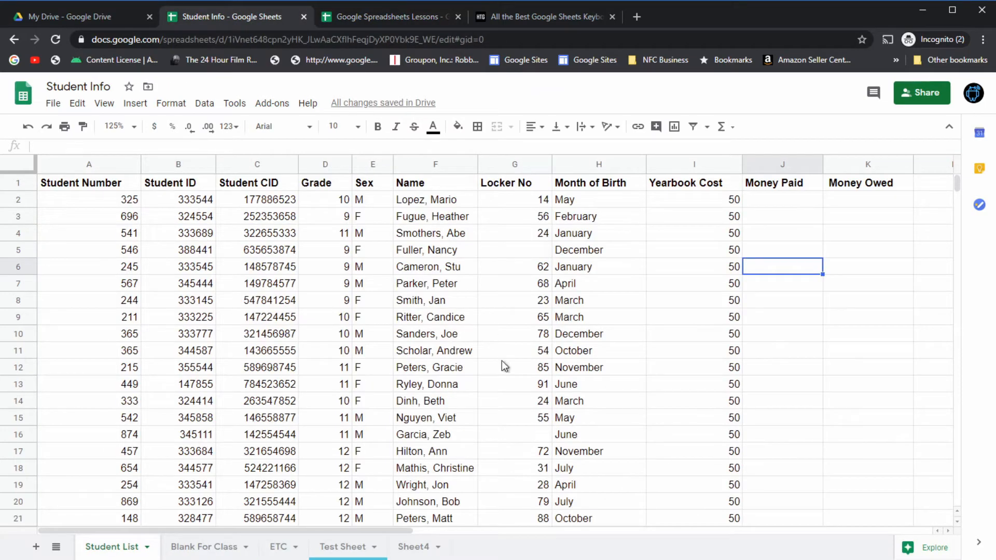
scroll(589, 357, "down", 2)
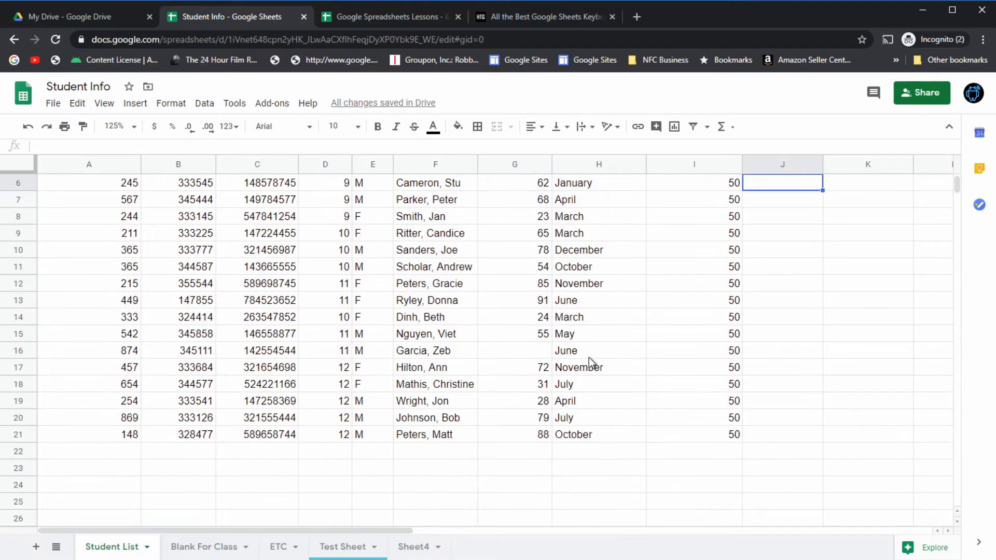
scroll(589, 357, "up", 2)
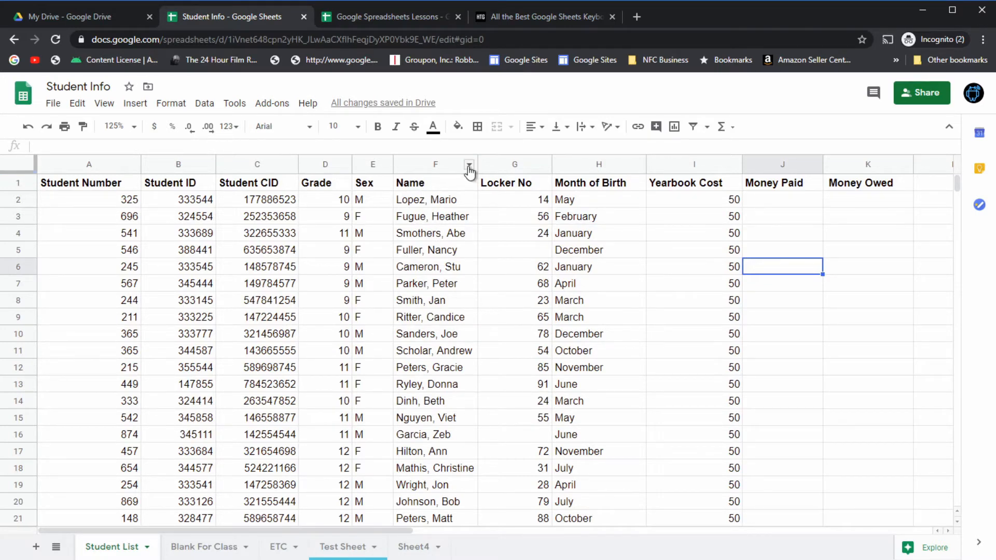
right_click(468, 166)
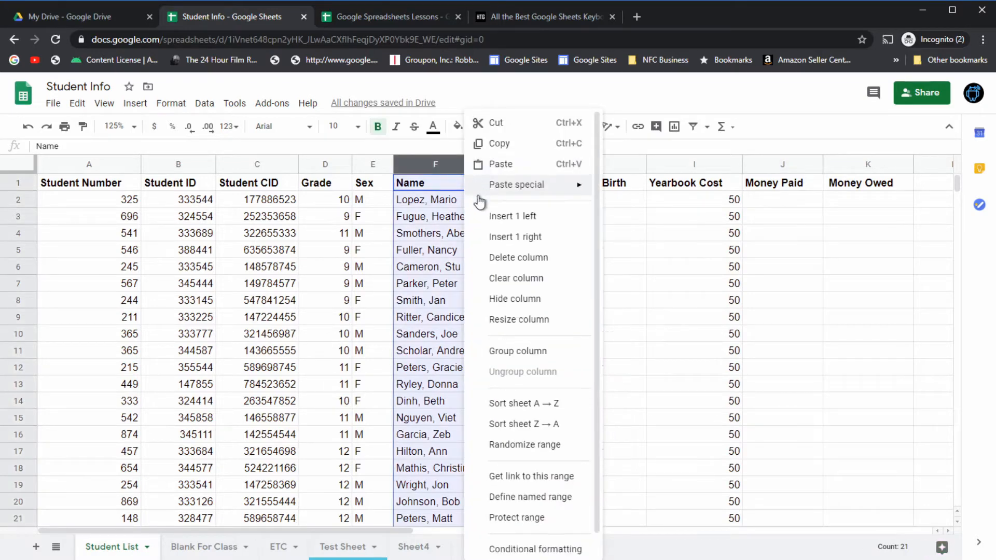
left_click(550, 409)
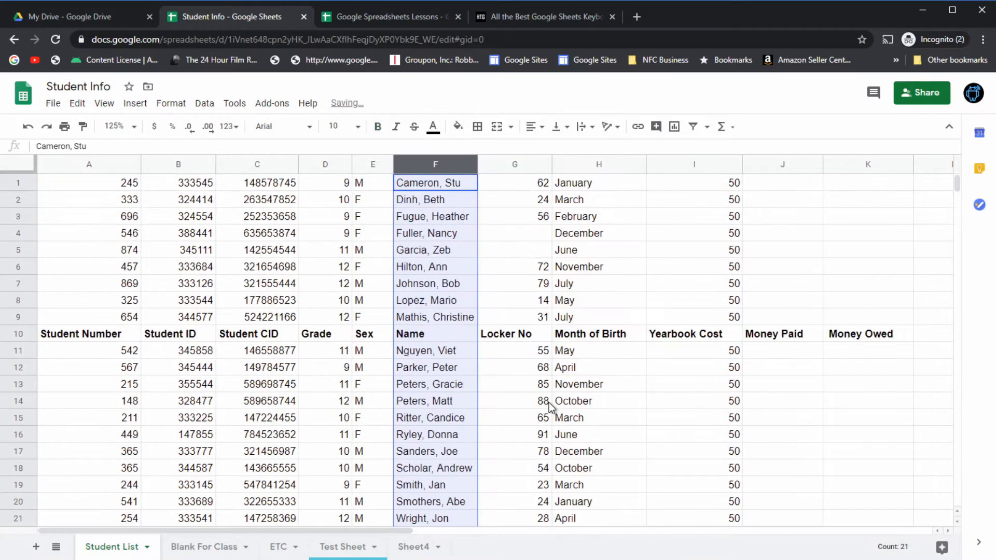
left_click(487, 357)
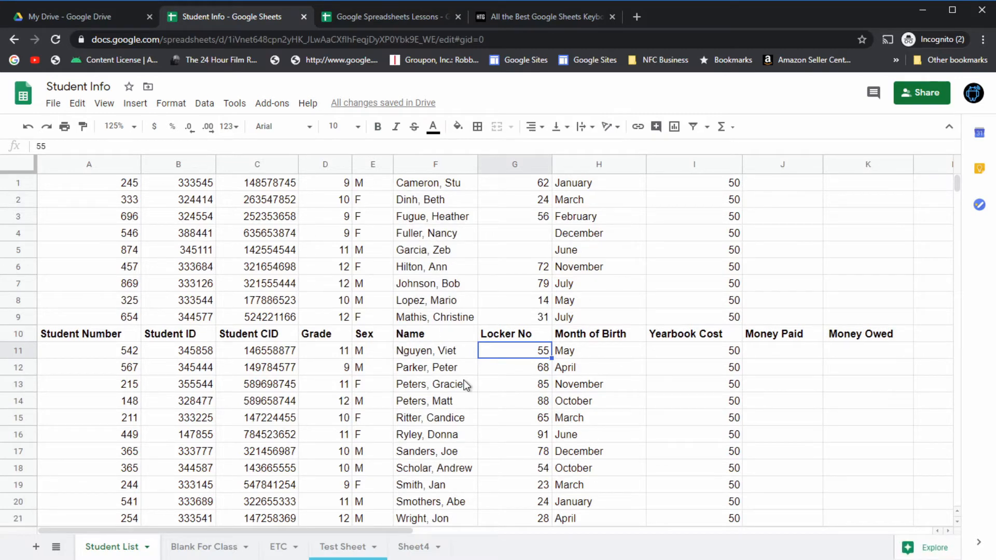
- Undo the Name column sort on the Student List sheet
left_click(28, 127)
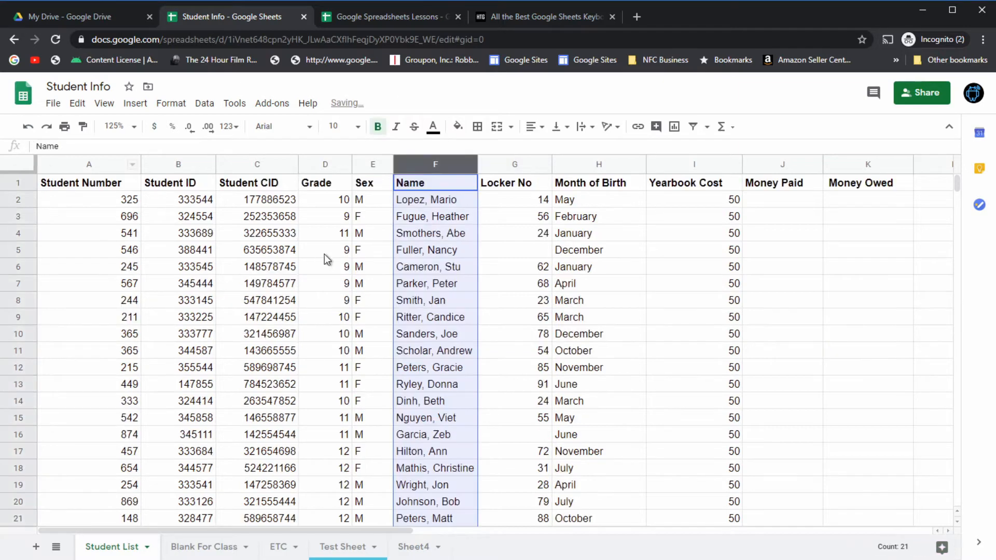
left_click(325, 254)
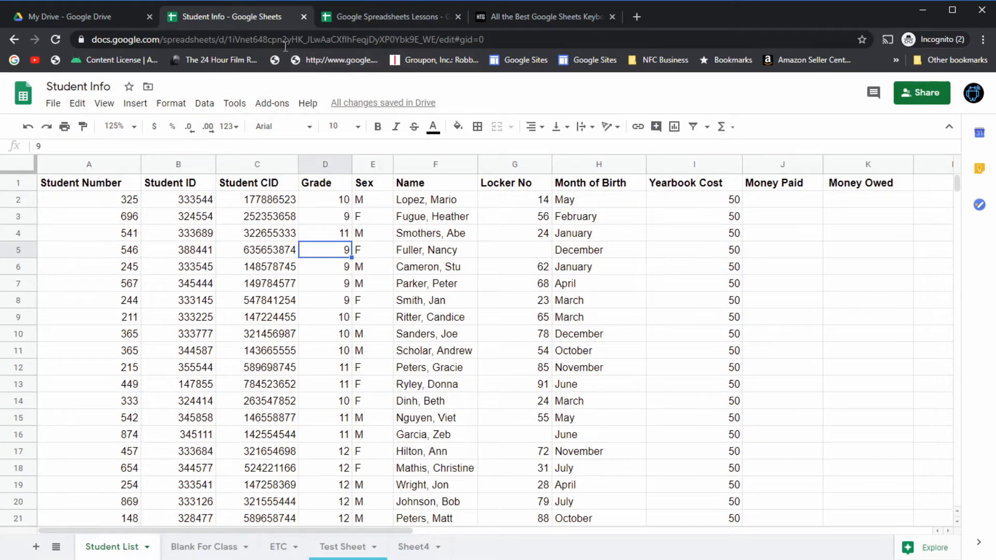
- Look at the fruit list in the Google Spreadsheets Lessons file and return to the Student Info spreadsheet
left_click(350, 15)
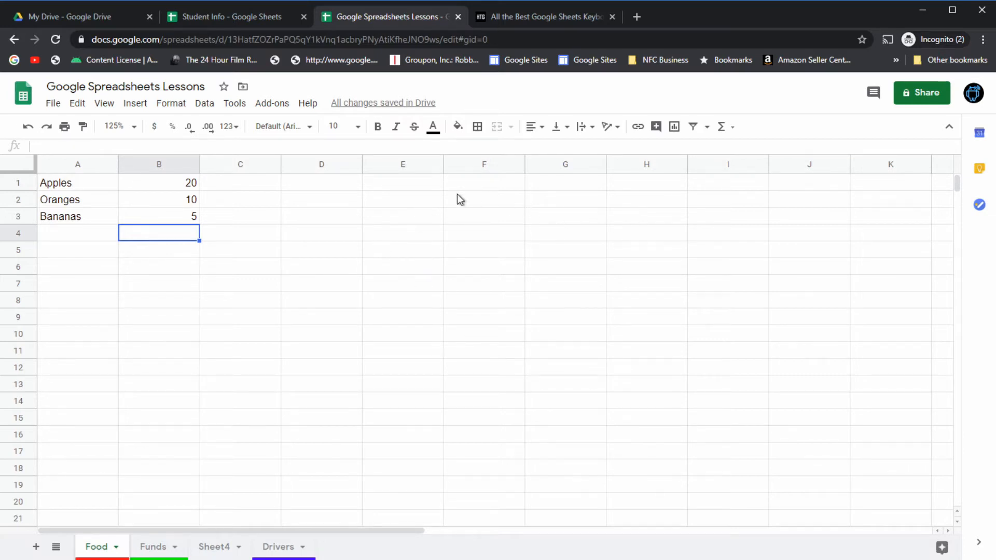
left_click(381, 256)
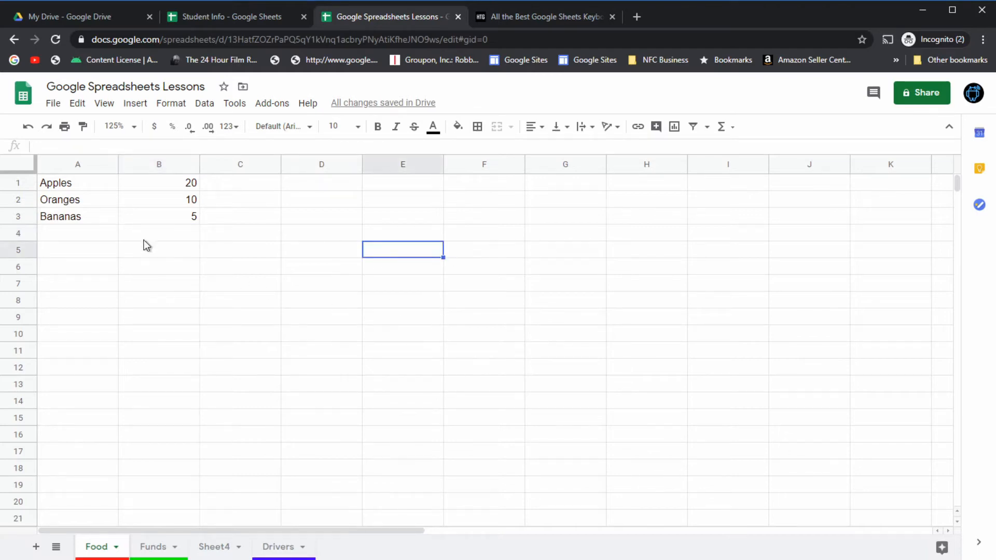
left_click(250, 20)
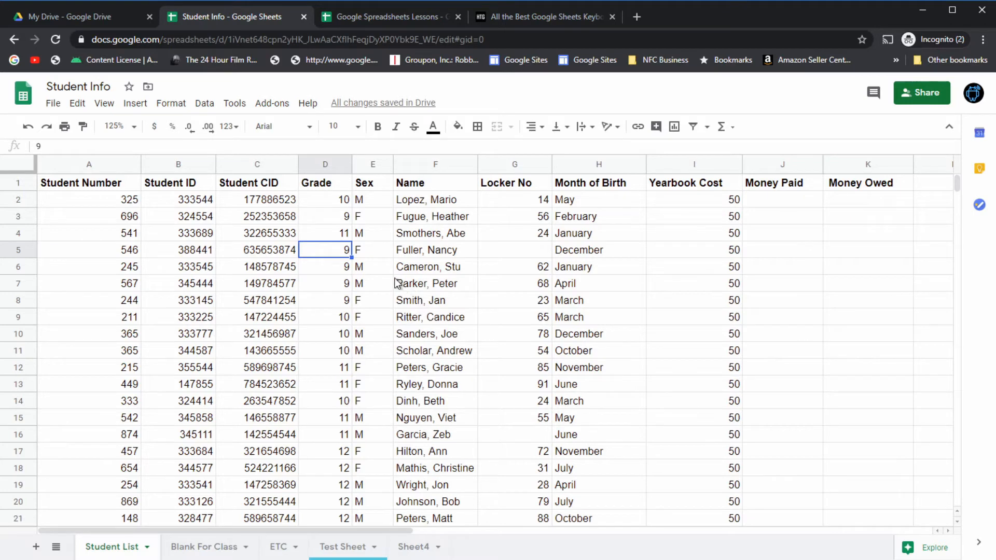
- Sort the full student table A1 to K21 as a range with a header row, by Name, A → Z
key("ctrl+a")
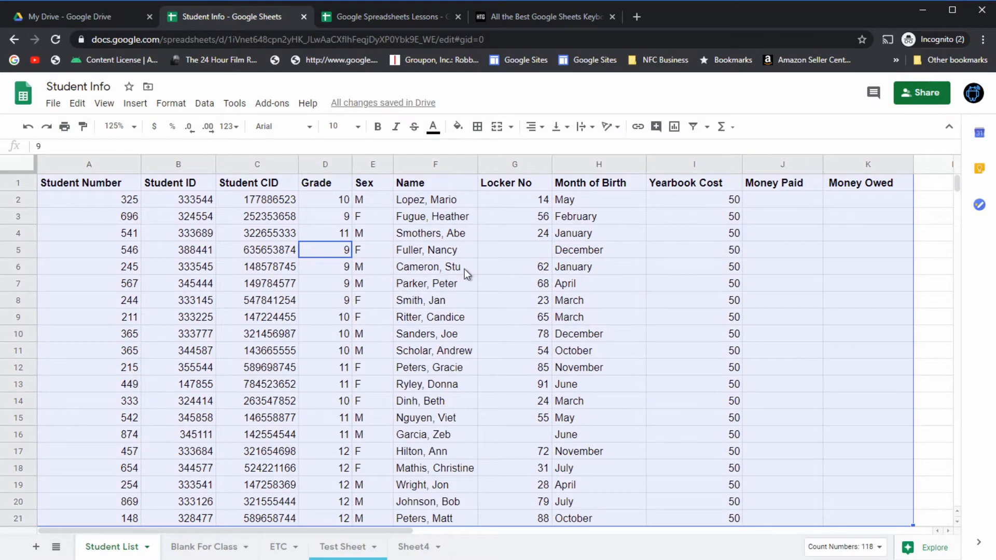
scroll(455, 269, "down", 2)
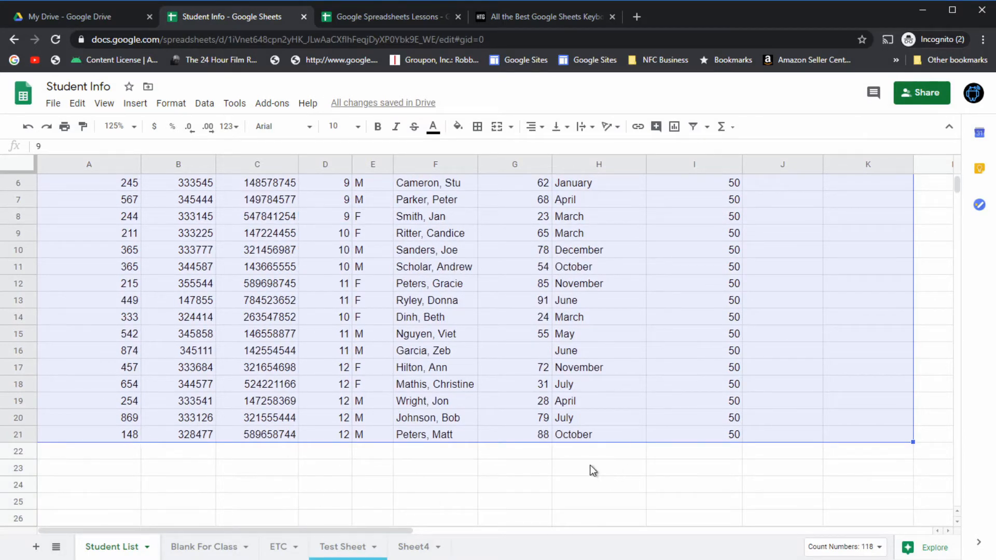
scroll(531, 474, "down", 1)
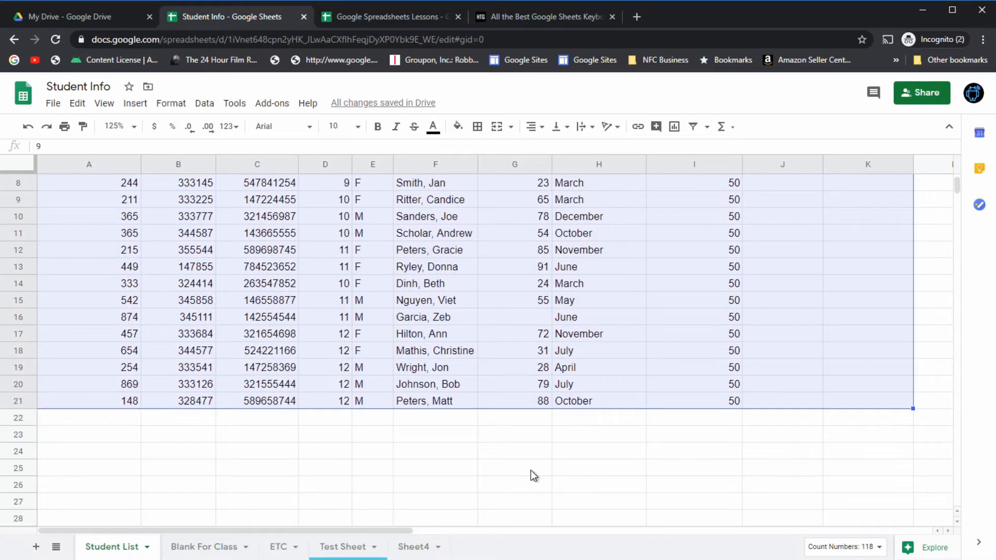
scroll(531, 469, "up", 3)
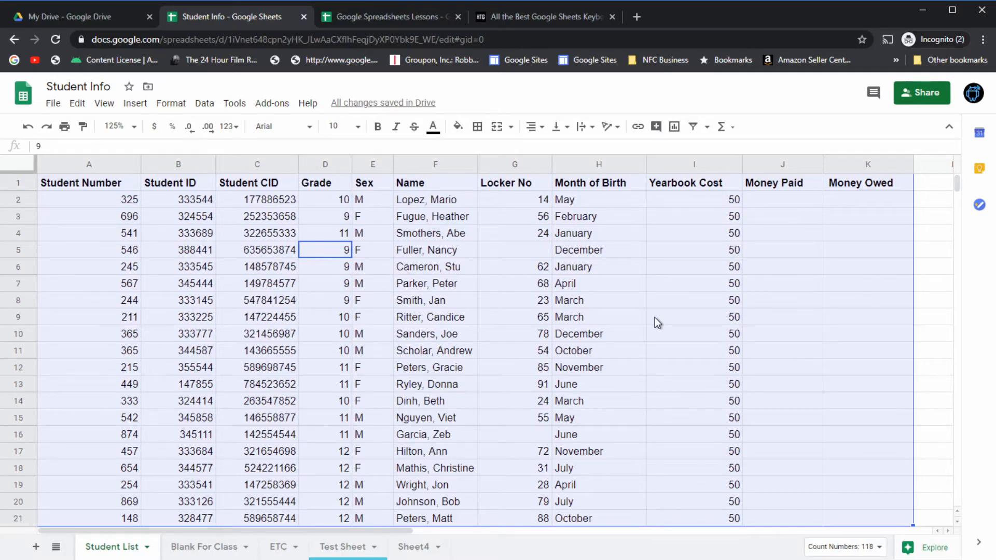
left_click(202, 104)
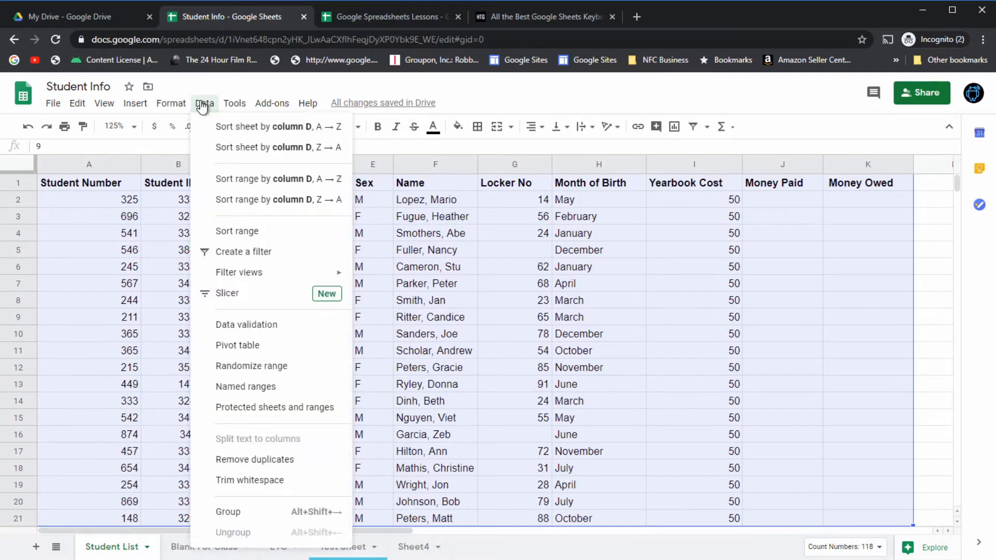
left_click(264, 237)
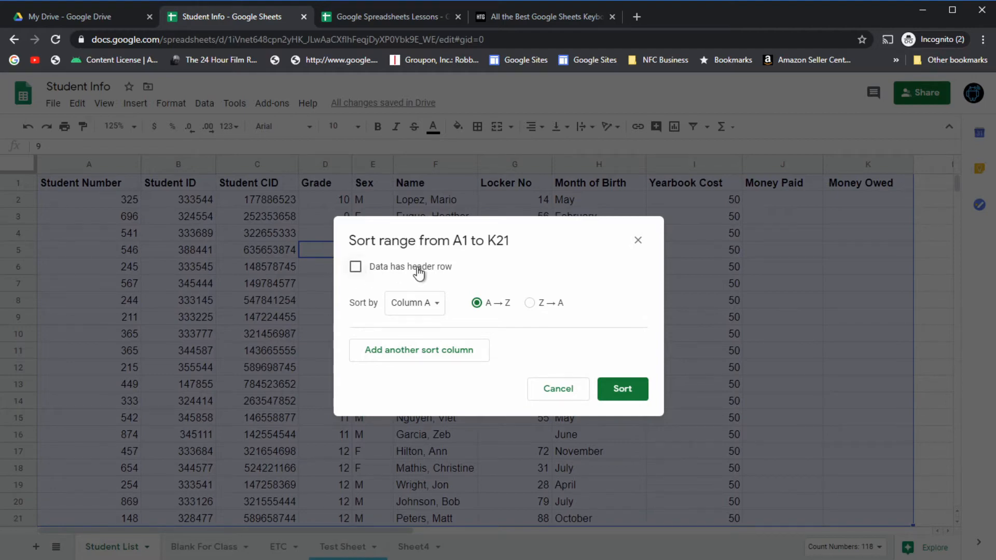
left_click(357, 269)
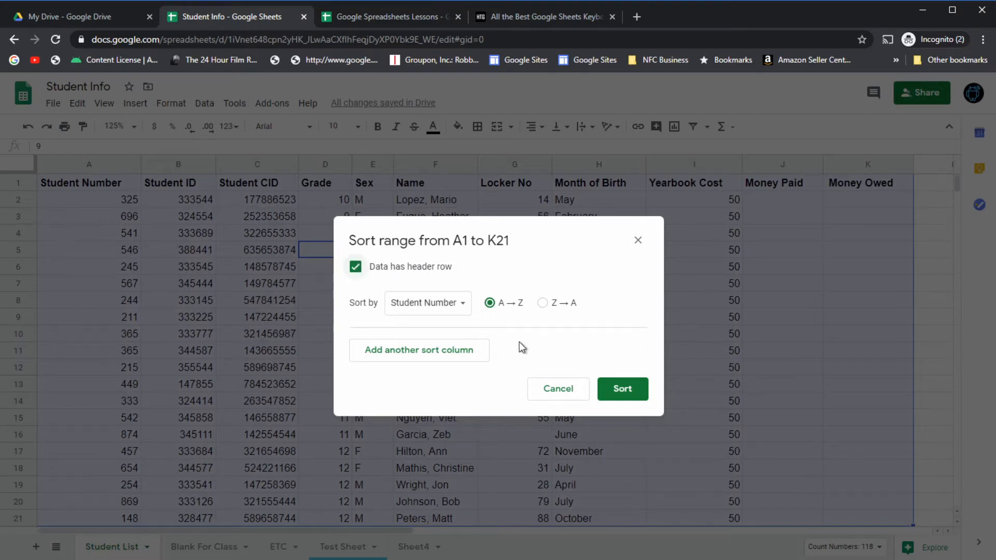
left_click(461, 307)
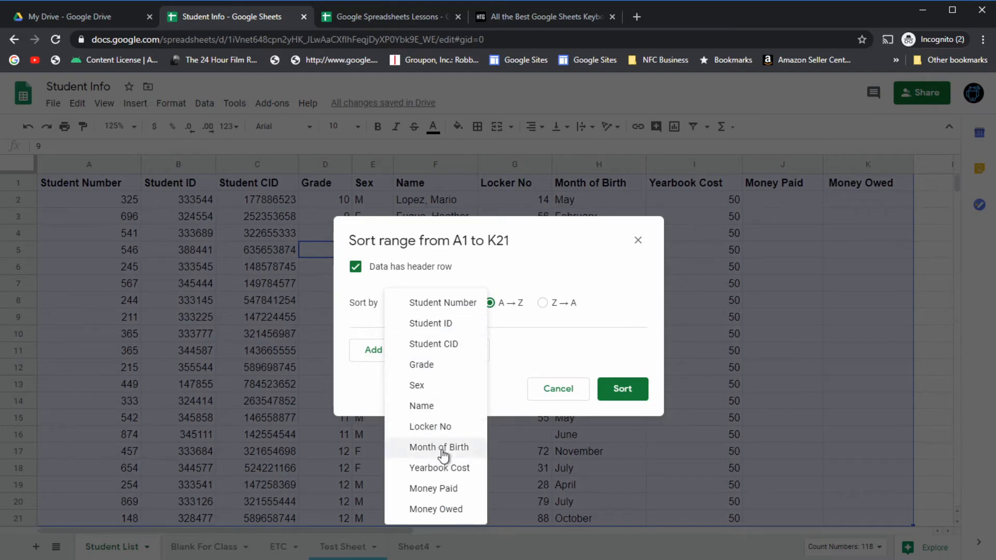
left_click(422, 406)
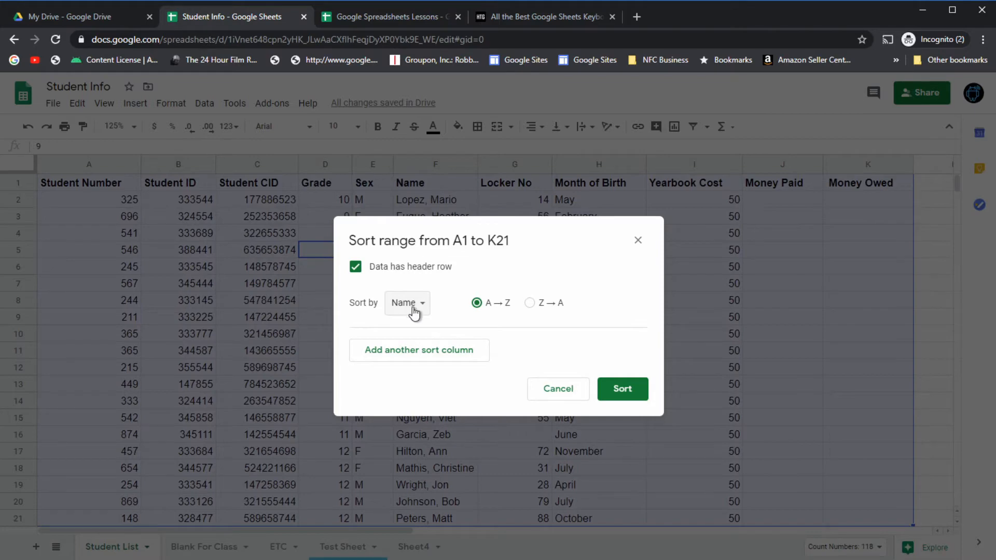
left_click(627, 388)
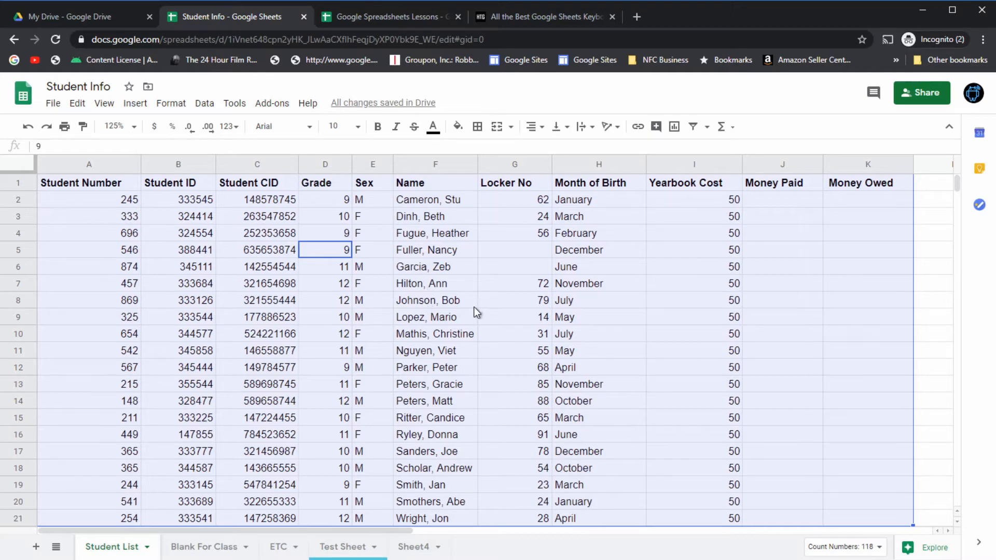
left_click(439, 265)
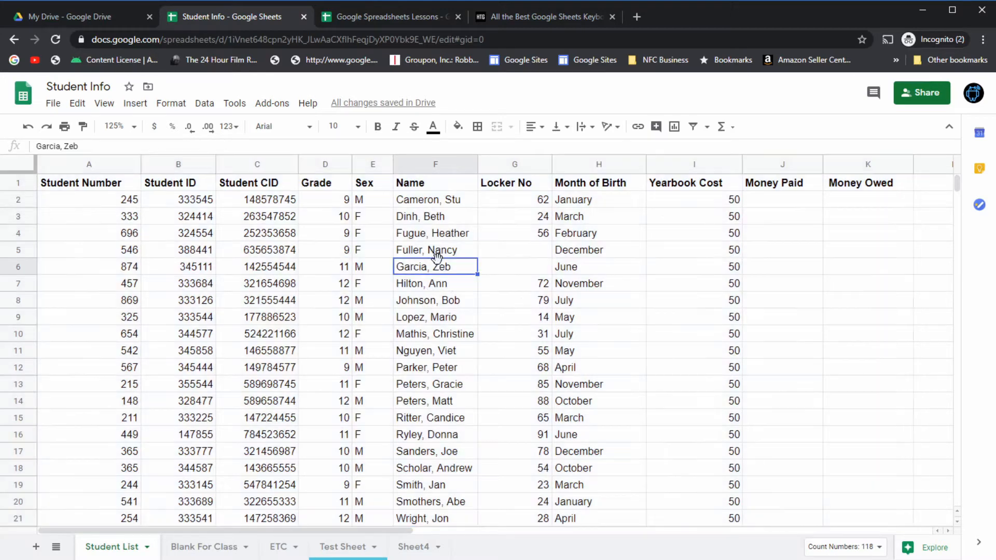
left_click(284, 269)
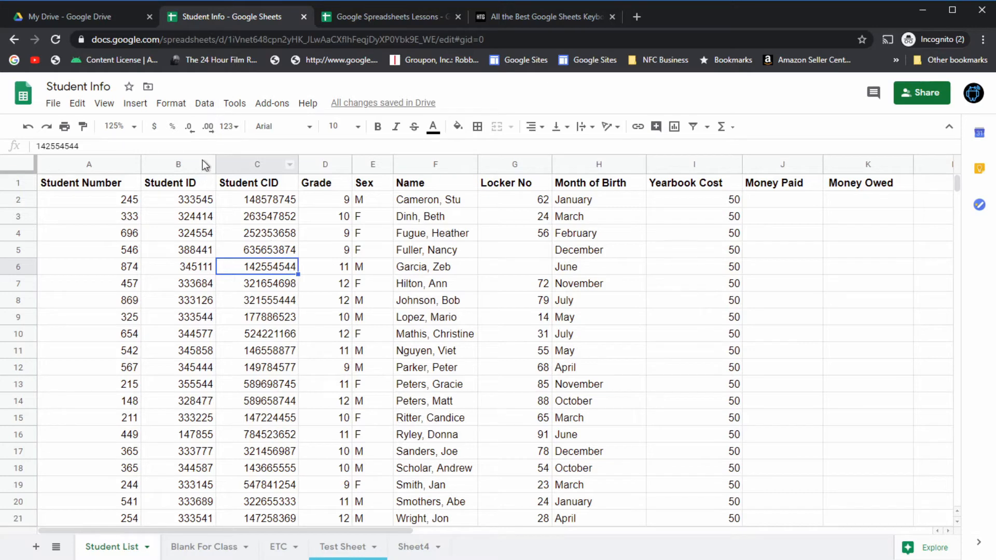
left_click(206, 104)
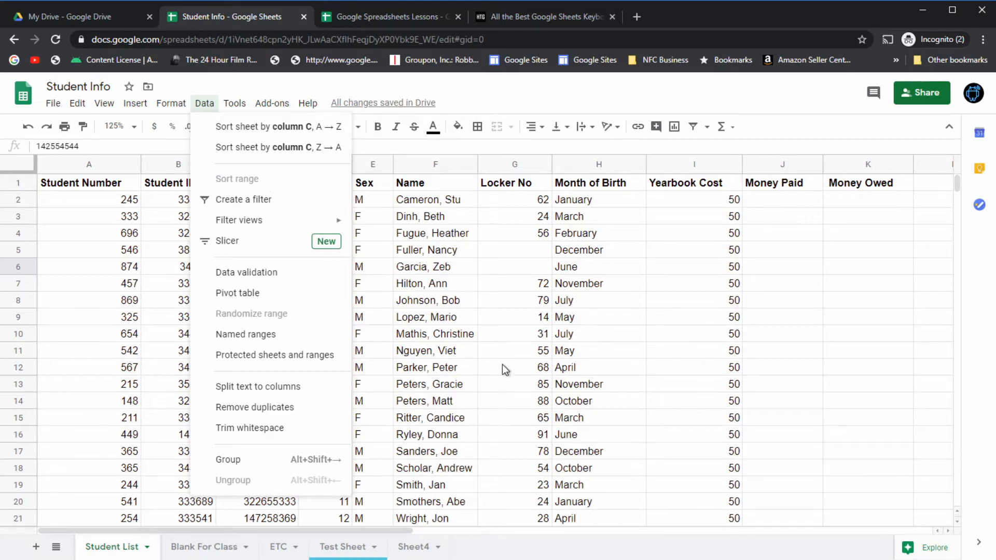
left_click(438, 335)
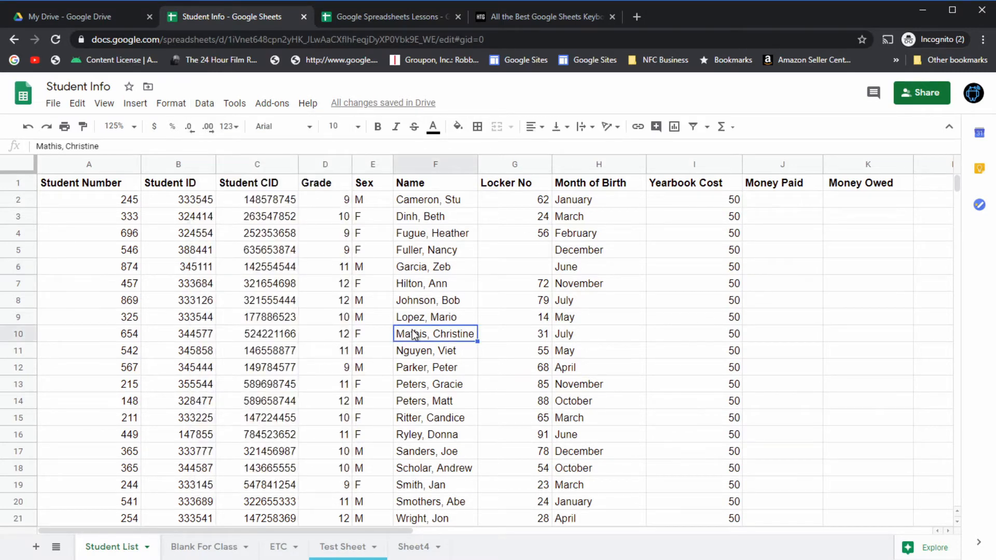
- Sort the full student table A1 to K21 as a range with a header row, by Grade, Z → A
key("ctrl+a")
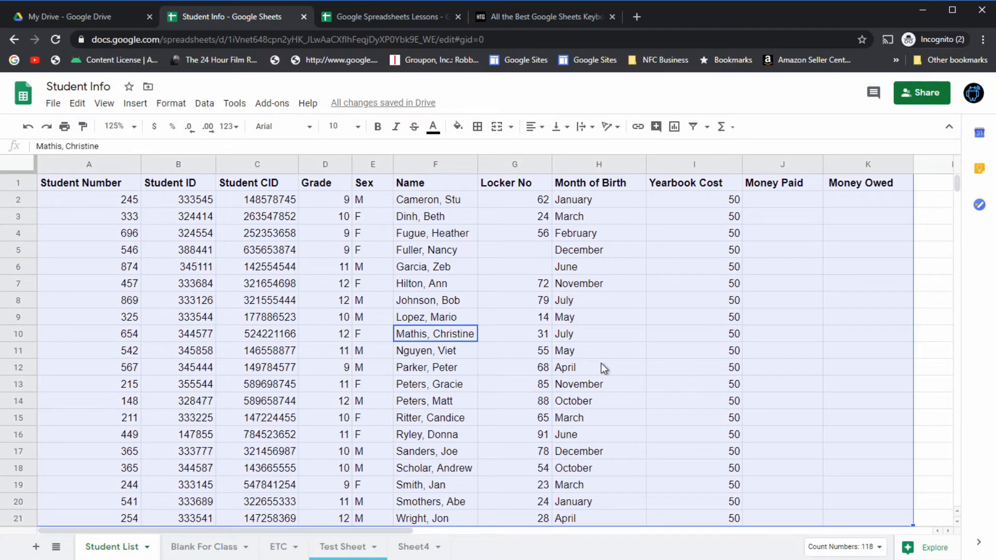
scroll(508, 353, "down", 1)
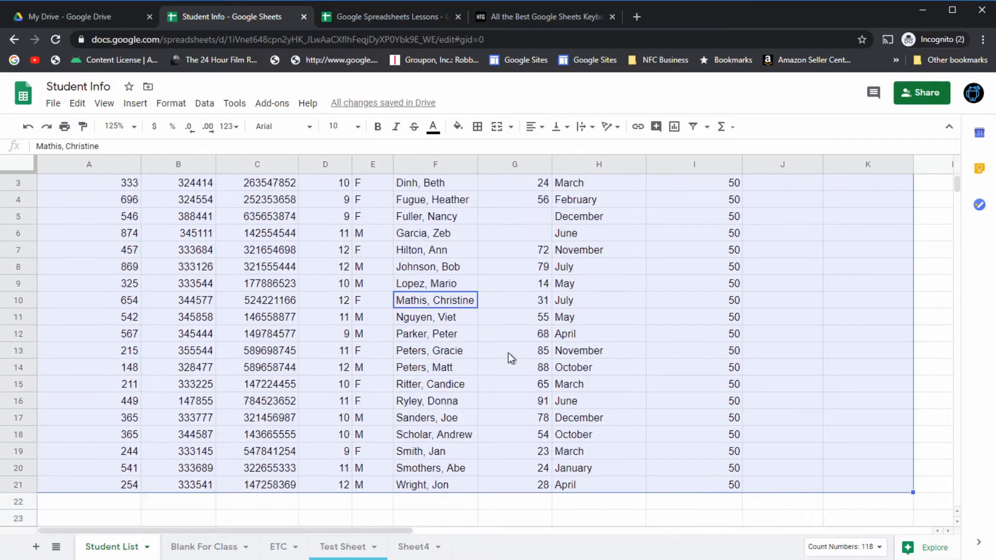
scroll(508, 353, "up", 1)
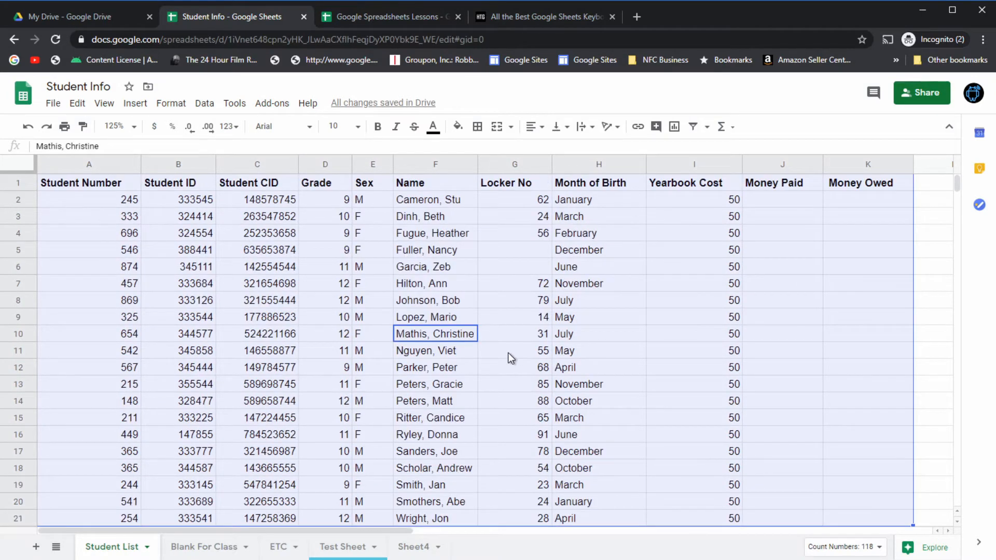
left_click(204, 106)
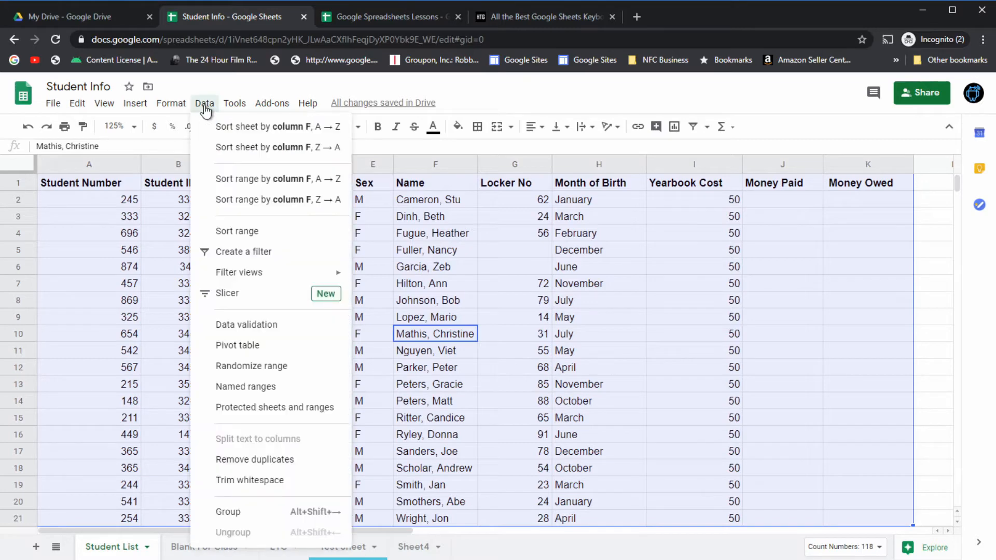
left_click(245, 231)
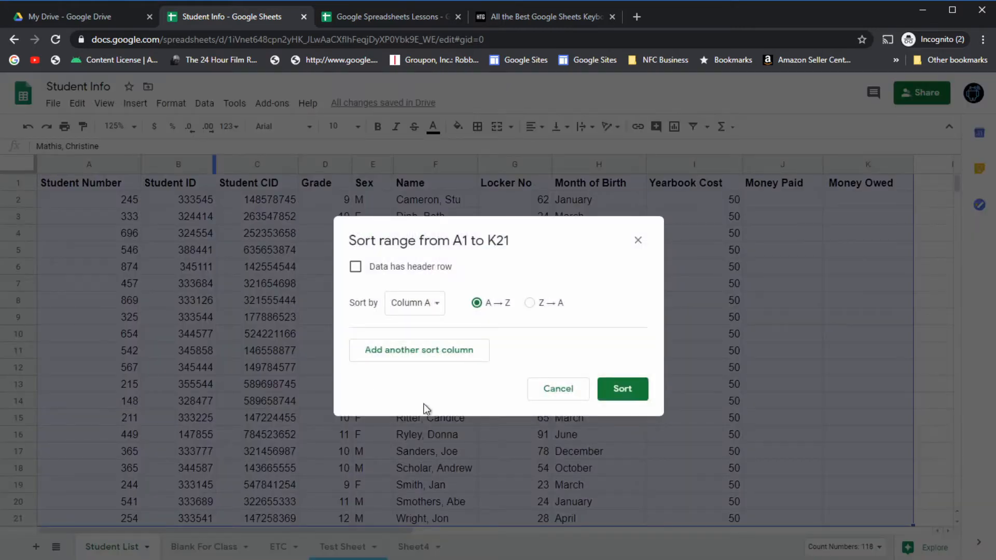
left_click(355, 267)
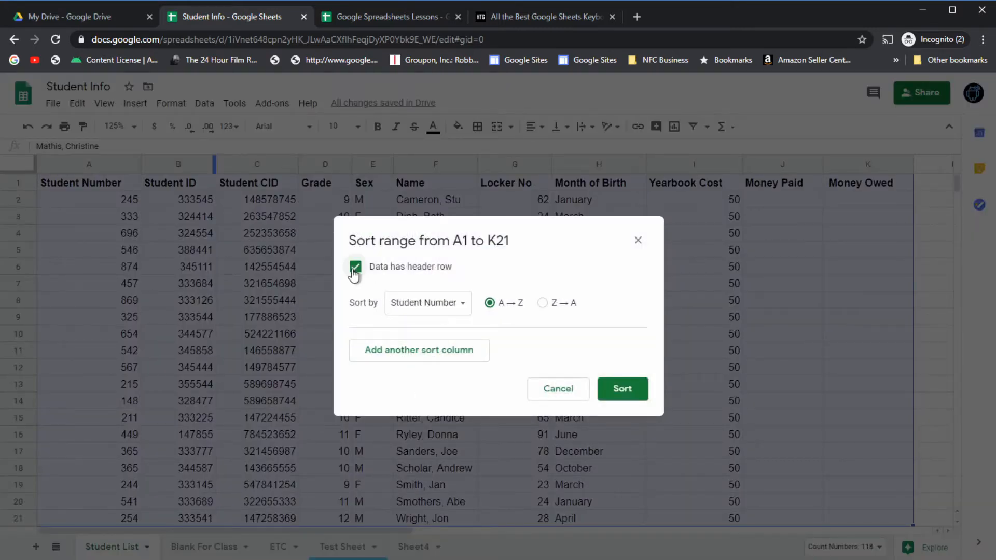
left_click(460, 311)
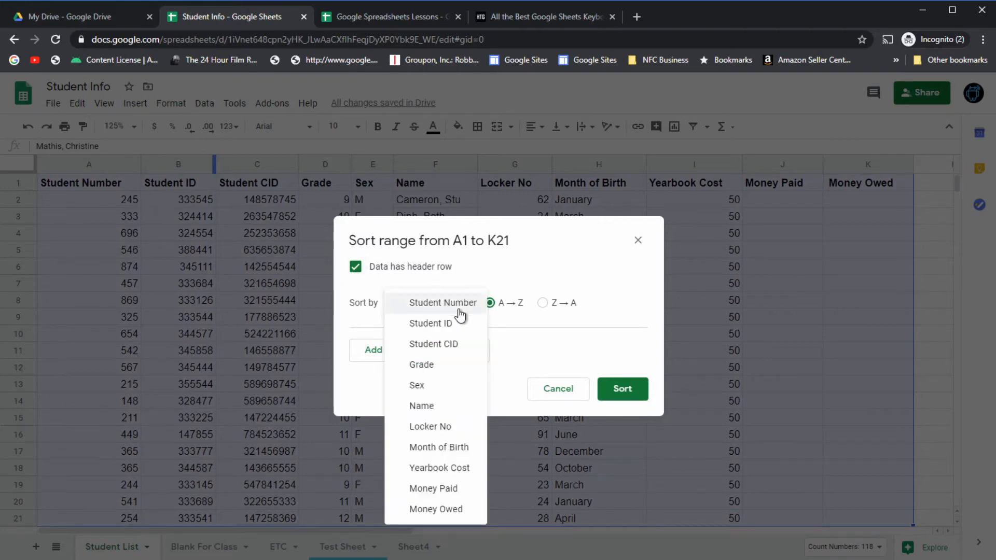
left_click(421, 365)
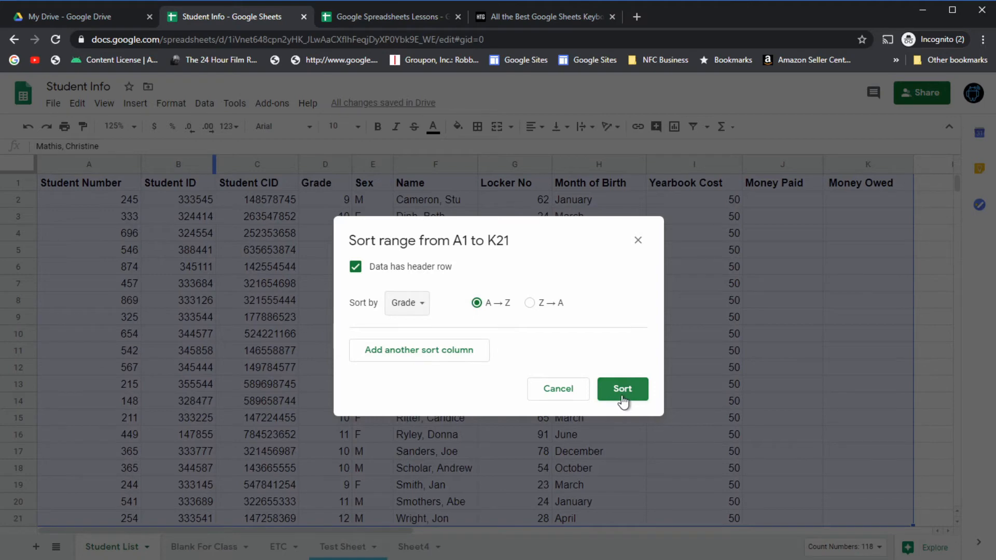
left_click(529, 304)
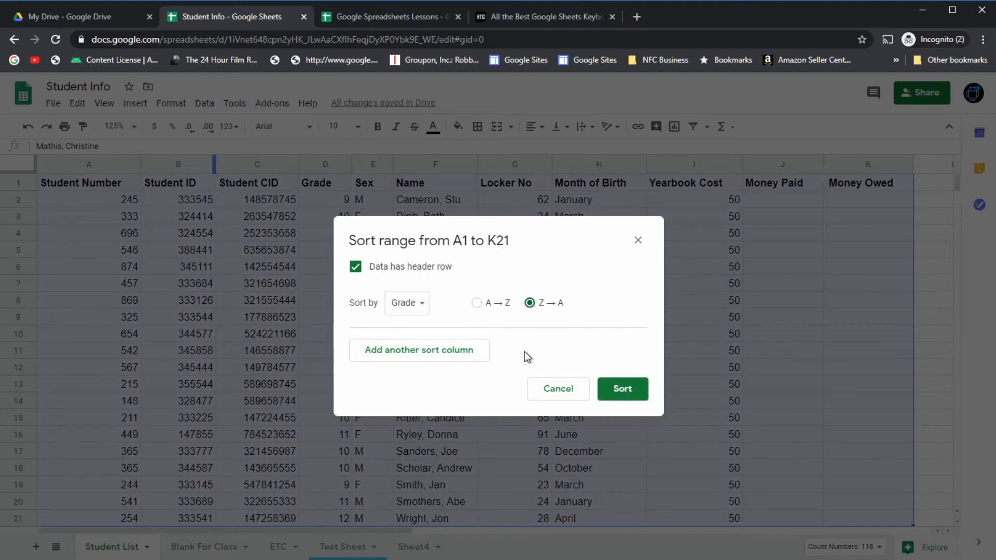
left_click(626, 394)
left_click(515, 401)
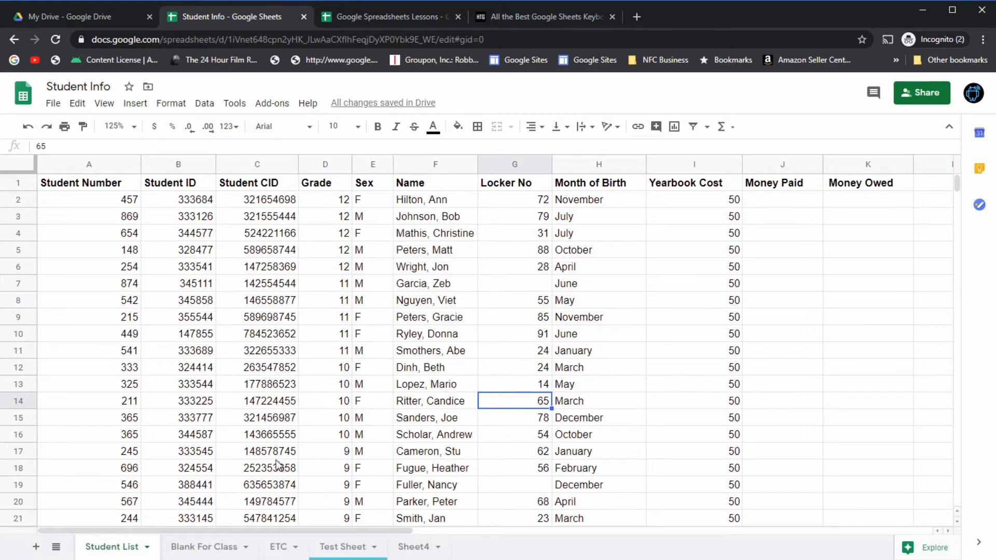
scroll(247, 414, "down", 2)
scroll(246, 412, "up", 2)
- Sort the student table A1 to K21 as a range with a header row, by Grade A → Z, then by Sex A → Z
left_click(423, 317)
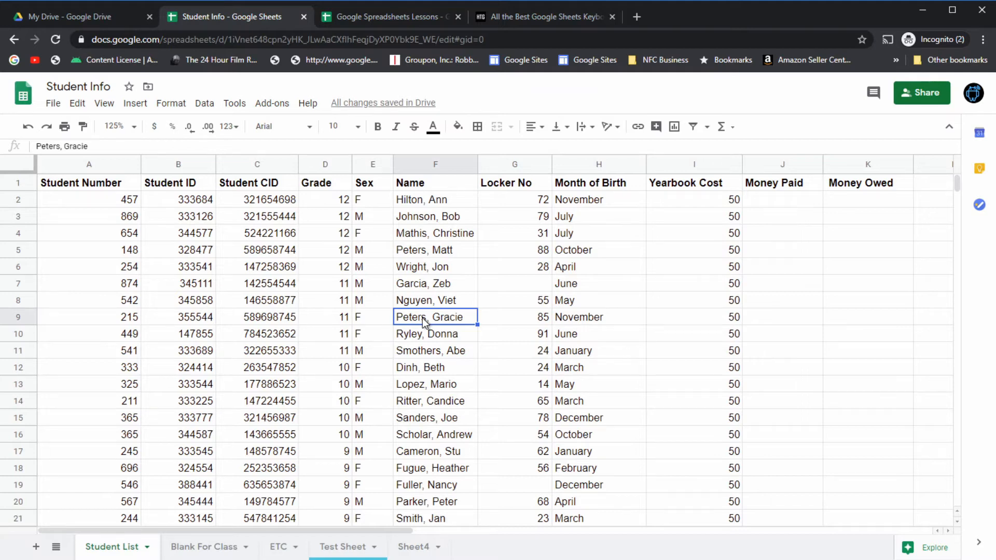
key("ctrl+a")
scroll(422, 318, "down", 1)
scroll(423, 319, "up", 1)
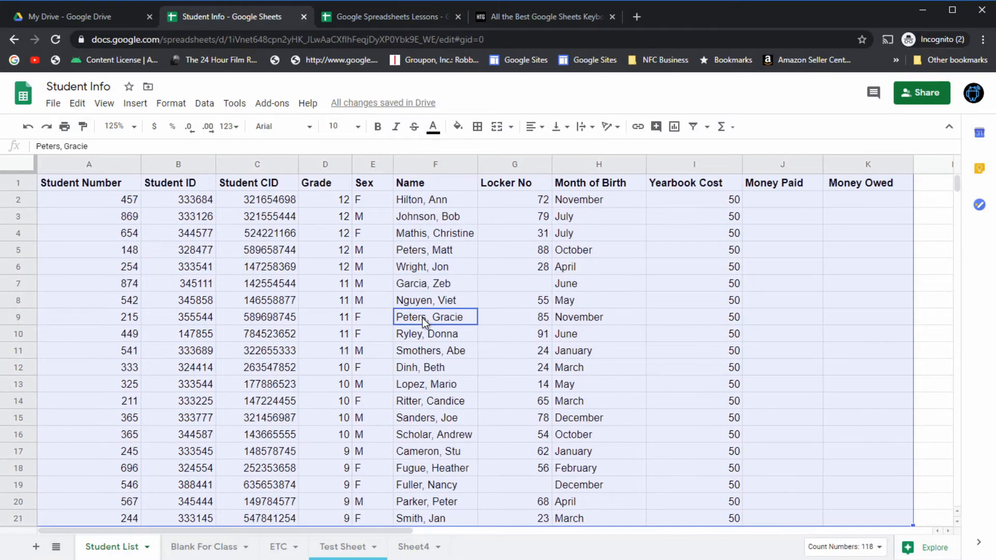
left_click(205, 102)
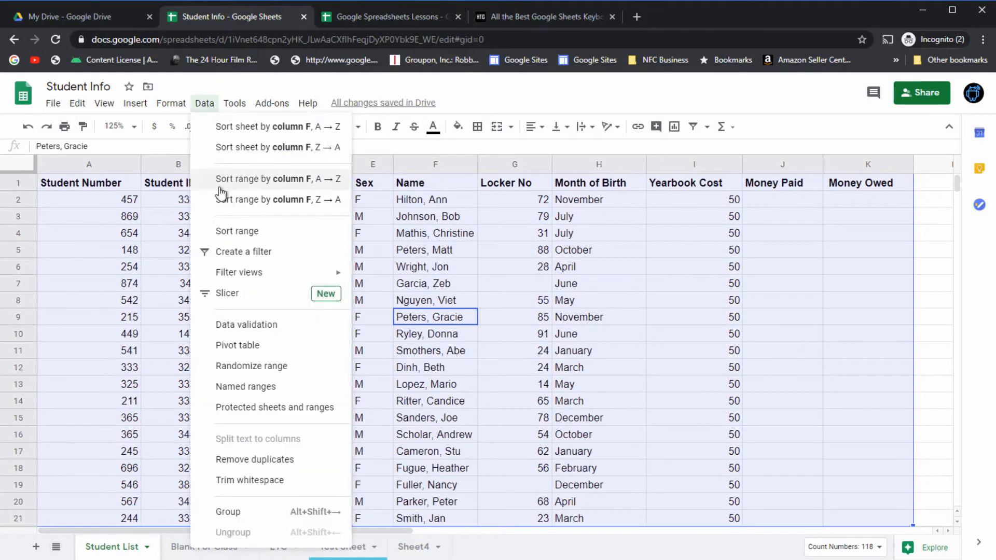
left_click(237, 231)
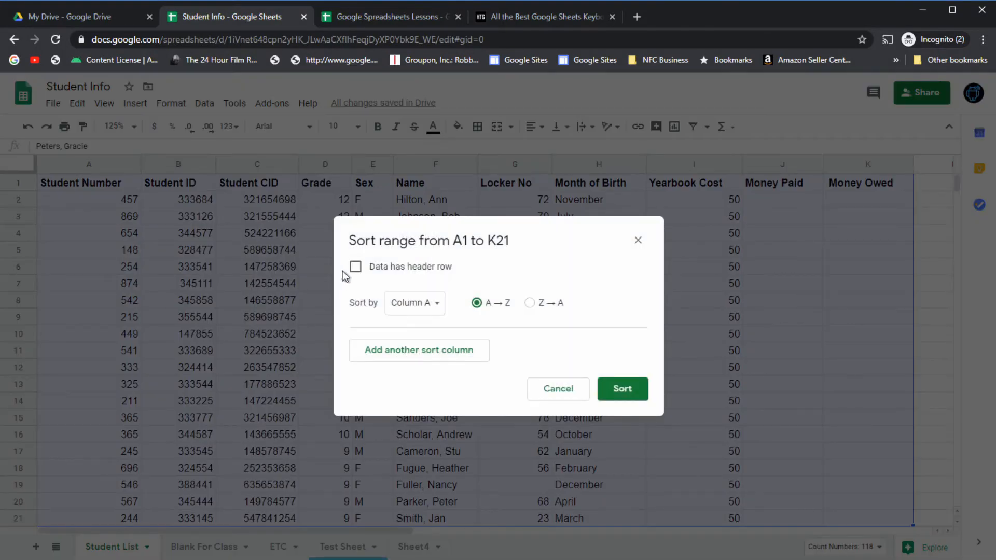
left_click(355, 267)
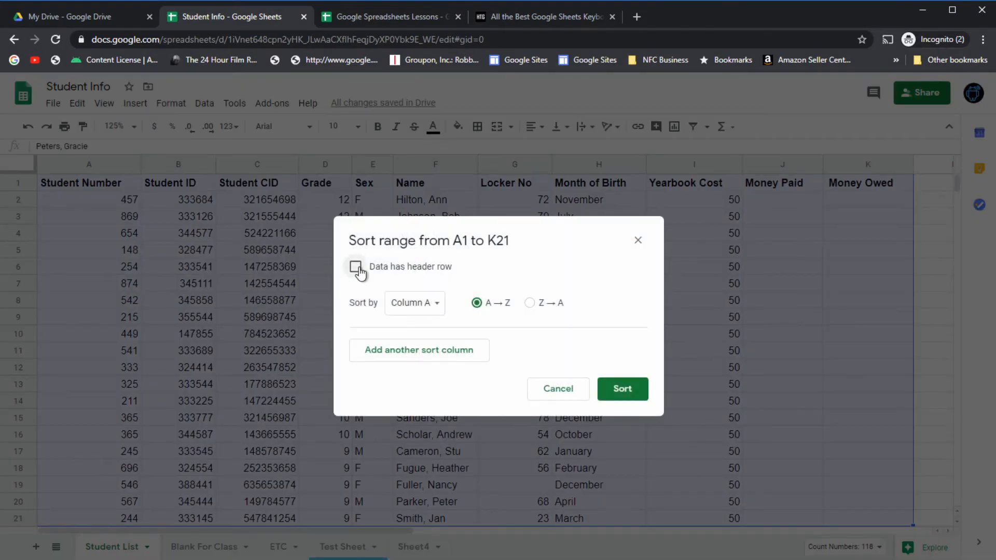
left_click(459, 306)
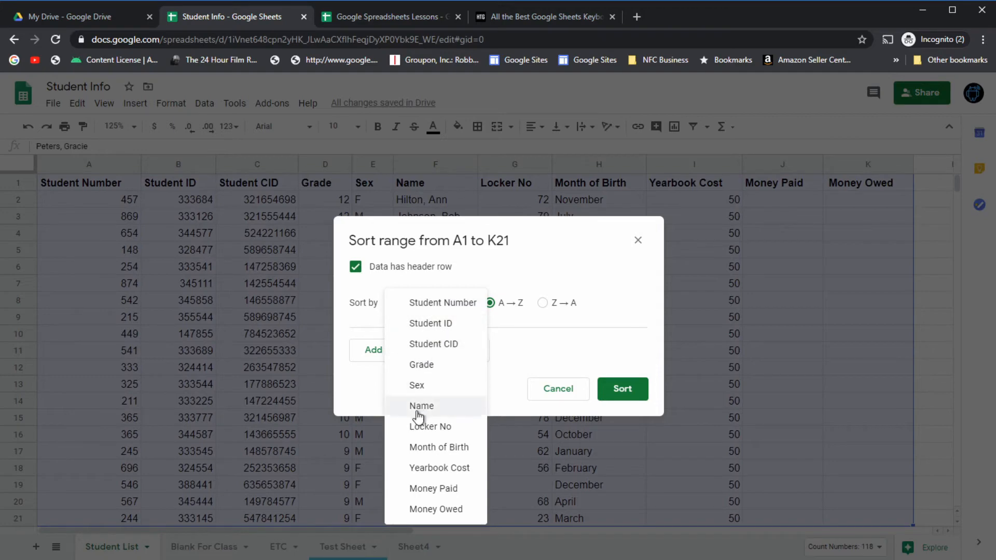
left_click(424, 367)
left_click(456, 355)
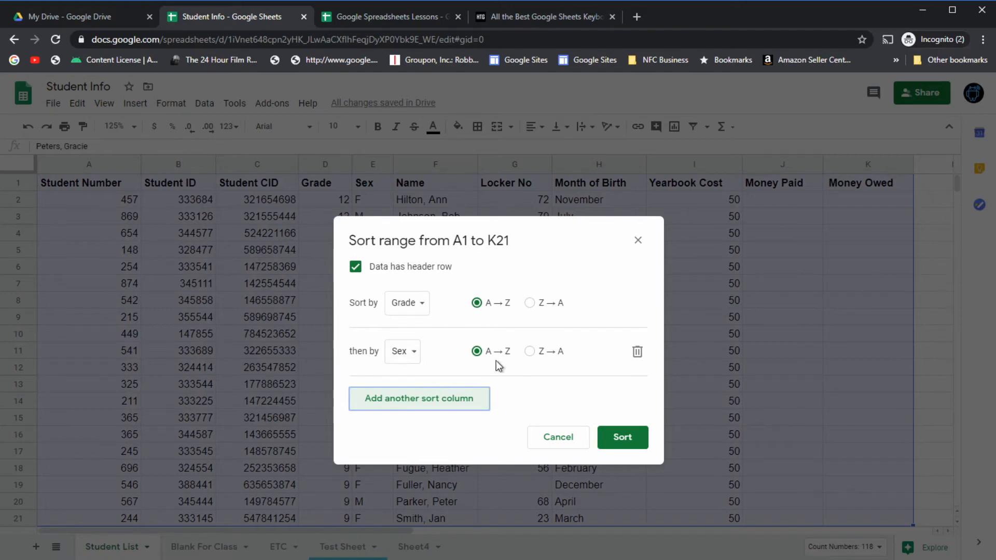
left_click(631, 442)
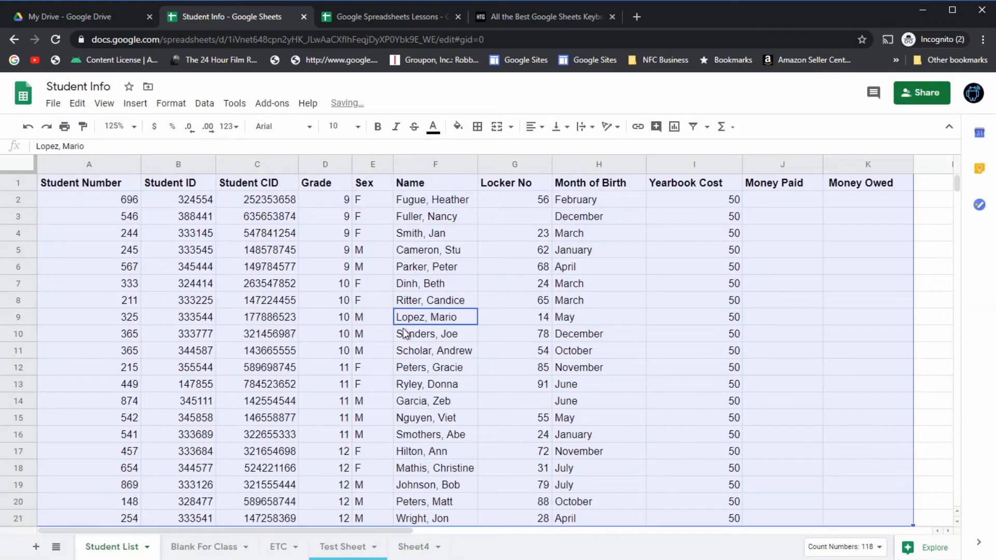
left_click(339, 204)
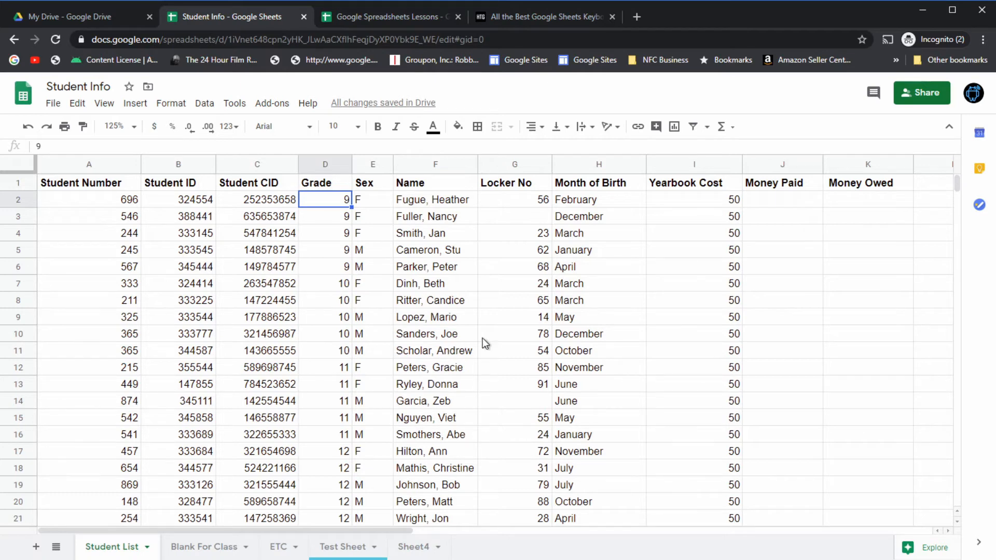
- Open the range sort for the full student table A1 to K21 and mark the data as having a header row
left_click(443, 303)
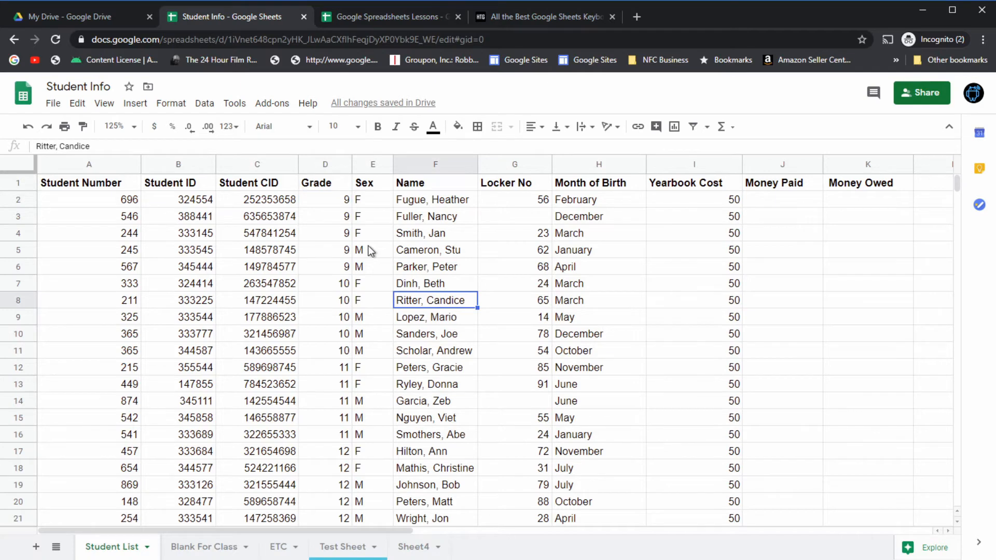
key("ctrl+a")
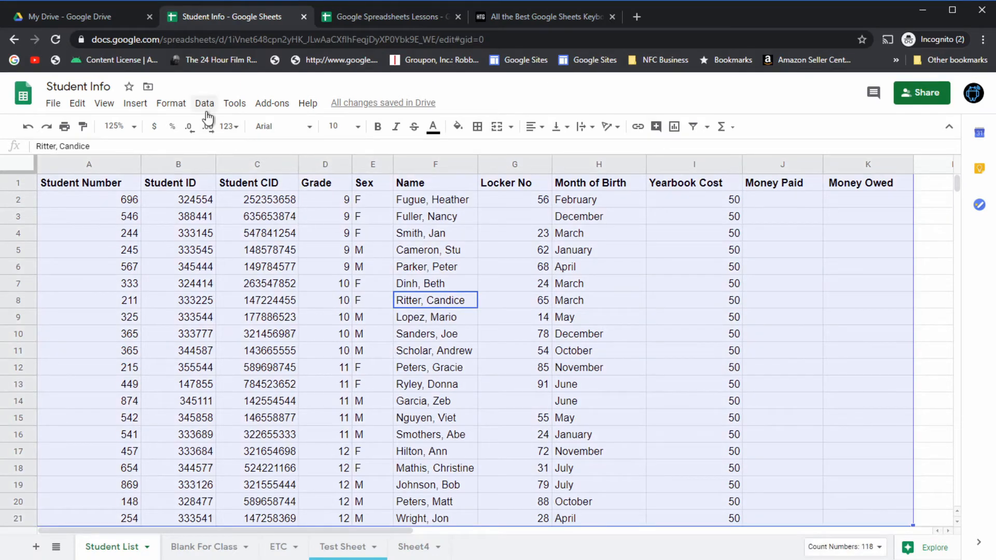
left_click(205, 106)
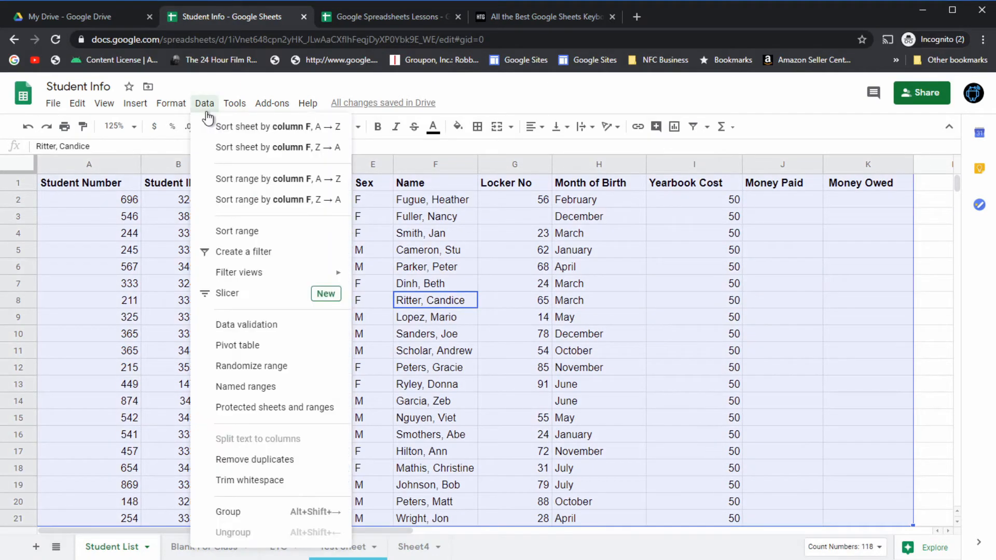
left_click(242, 232)
left_click(356, 267)
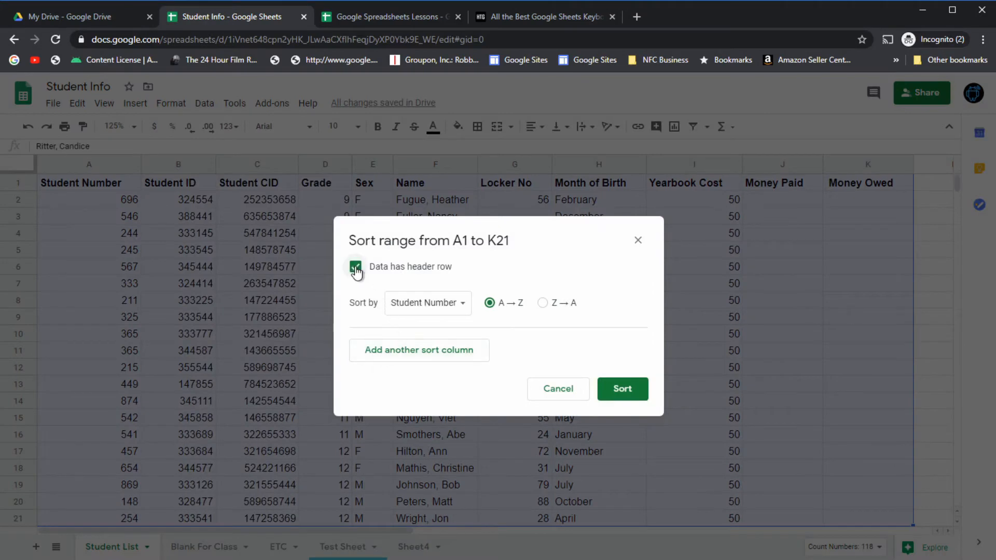
- Try Month of Birth and Name in turn as the primary sort column
left_click(458, 312)
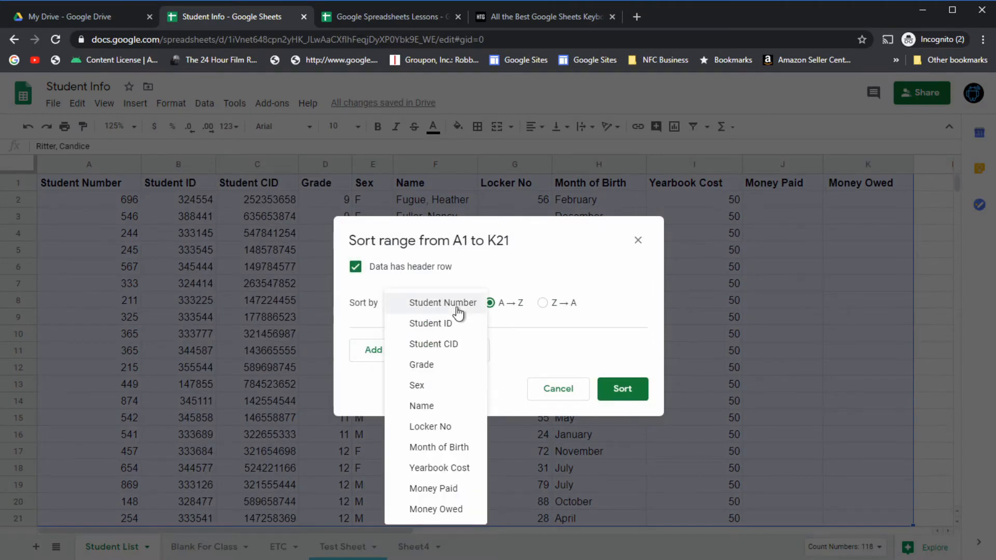
left_click(422, 451)
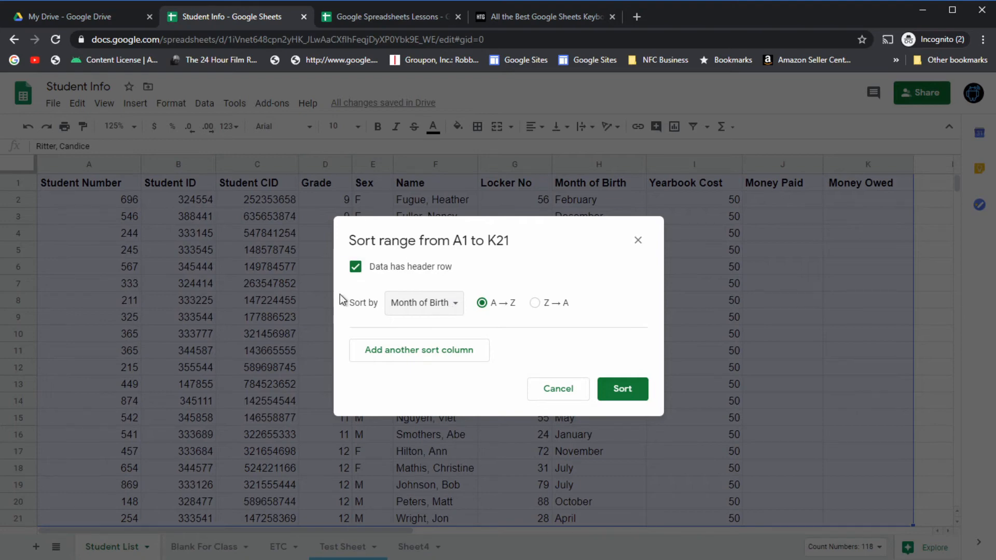
left_click(453, 306)
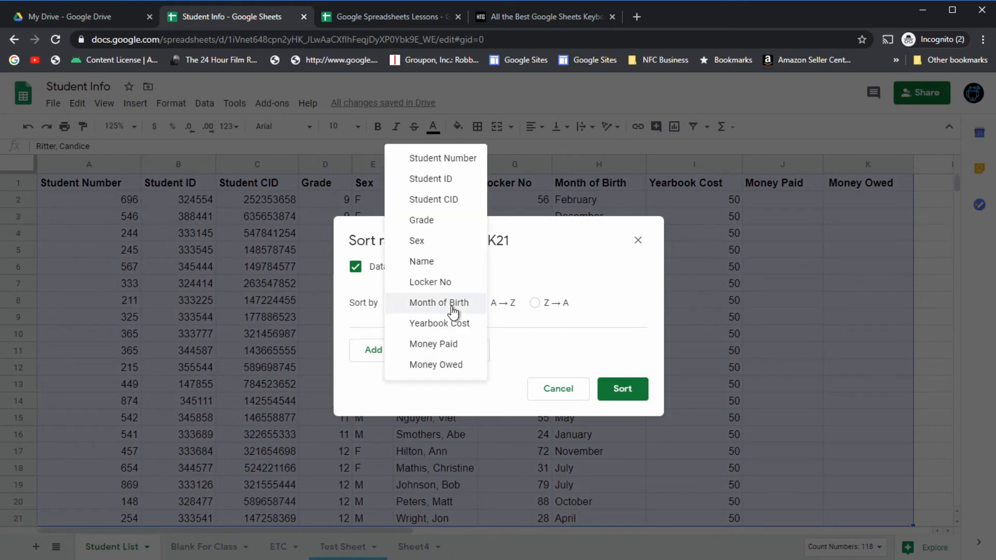
left_click(429, 264)
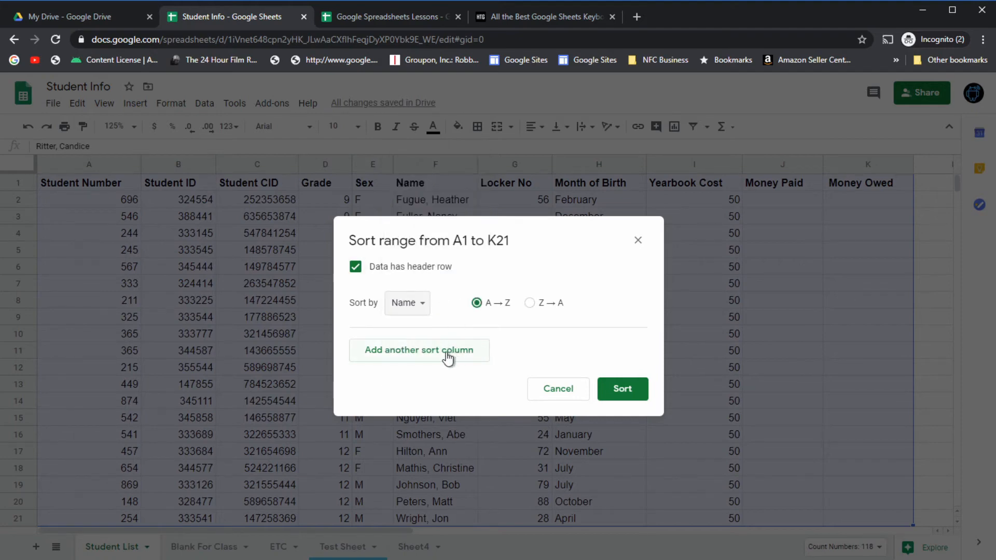
- Sort the student table A1 to K21 with its header row by Grade, then Name, then Sex, all A → Z
left_click(414, 306)
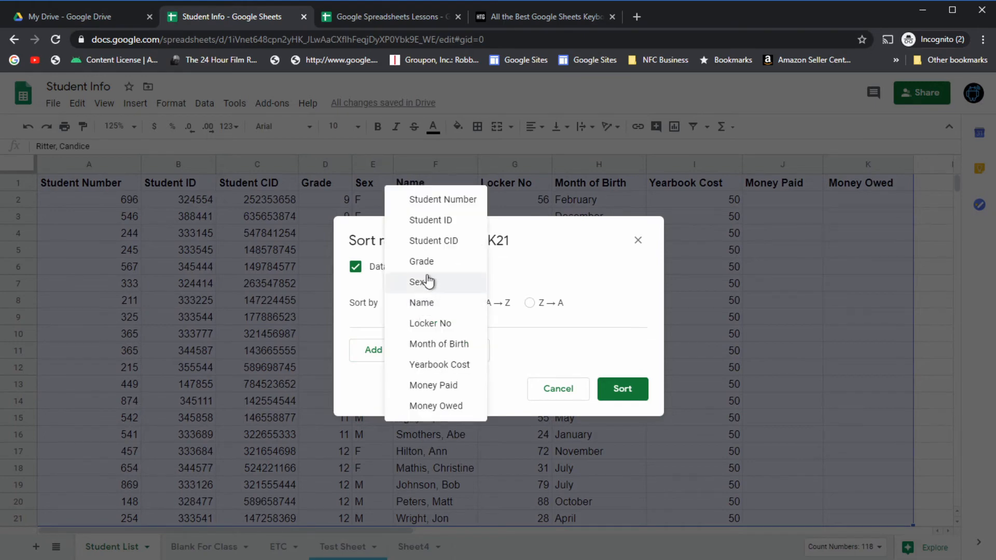
left_click(422, 261)
left_click(468, 358)
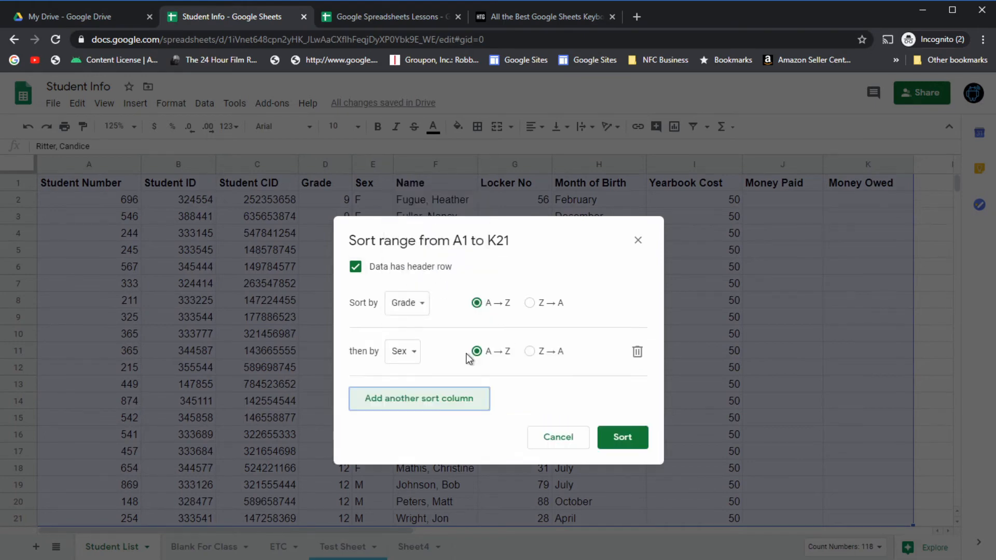
left_click(409, 351)
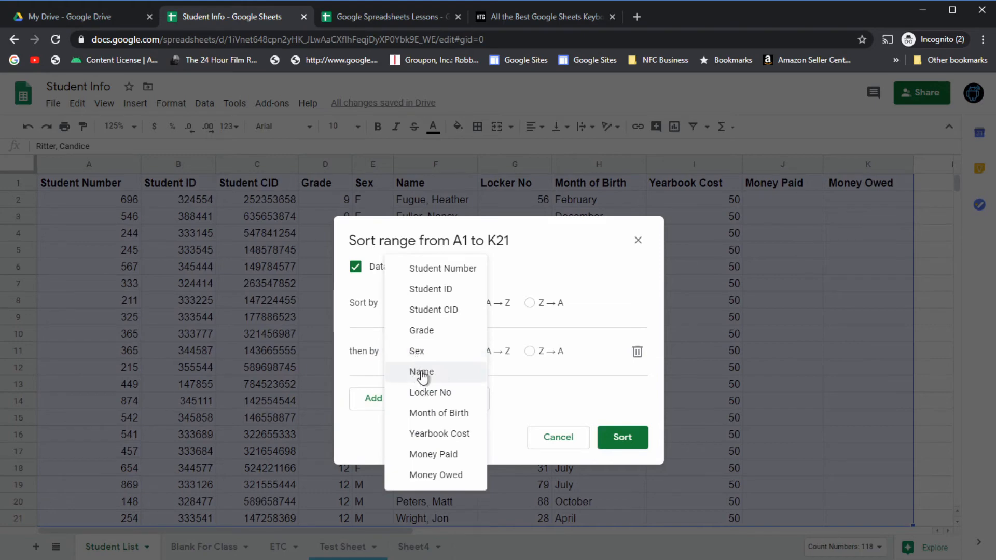
left_click(422, 373)
left_click(455, 399)
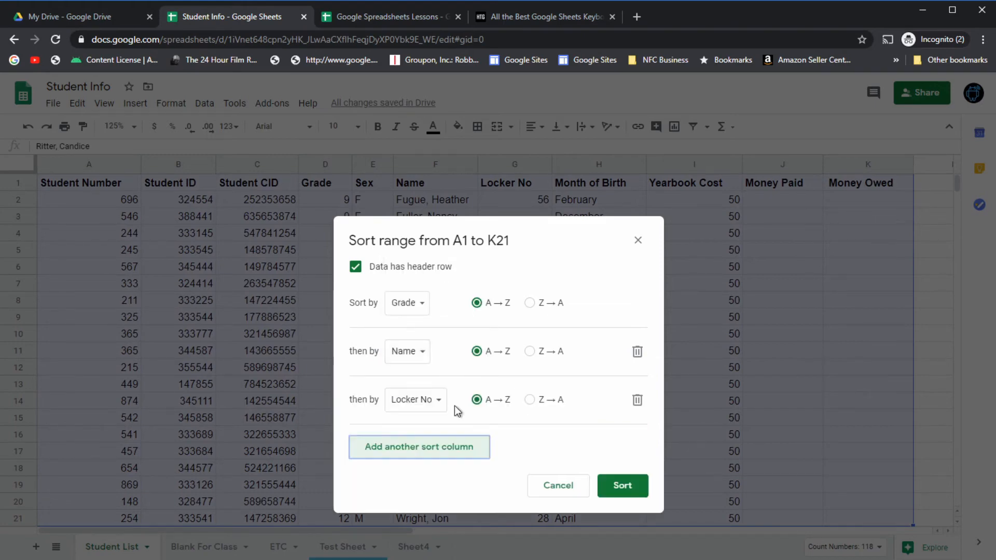
left_click(455, 406)
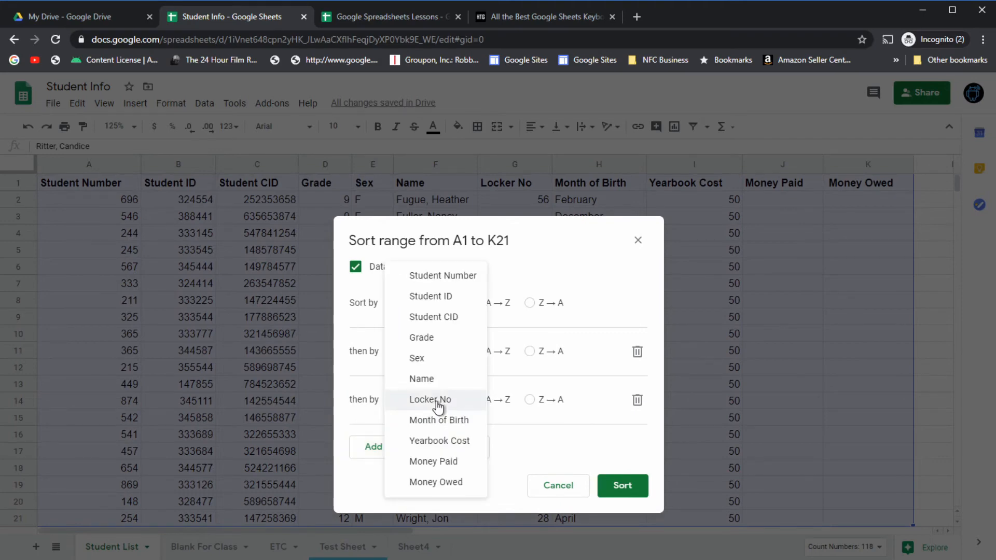
left_click(418, 364)
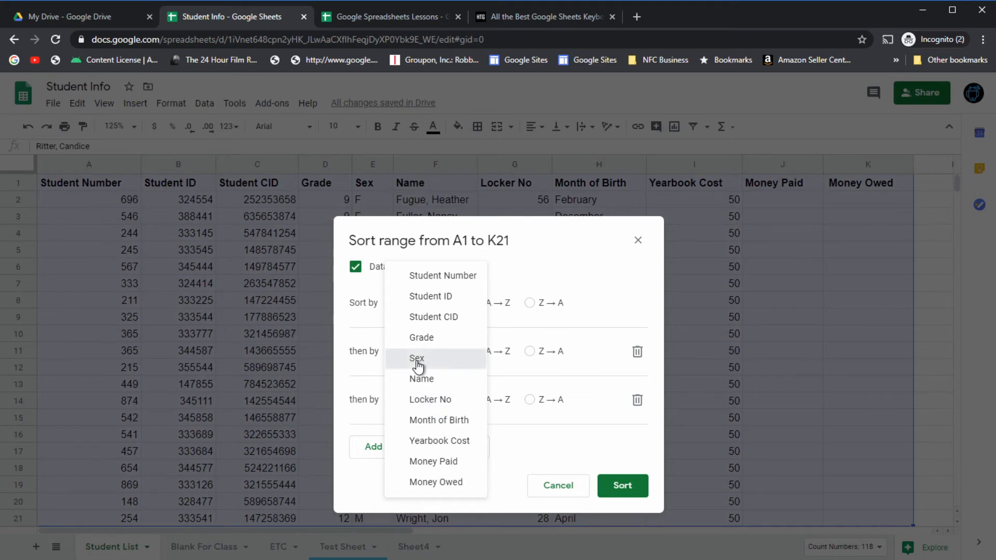
left_click(622, 486)
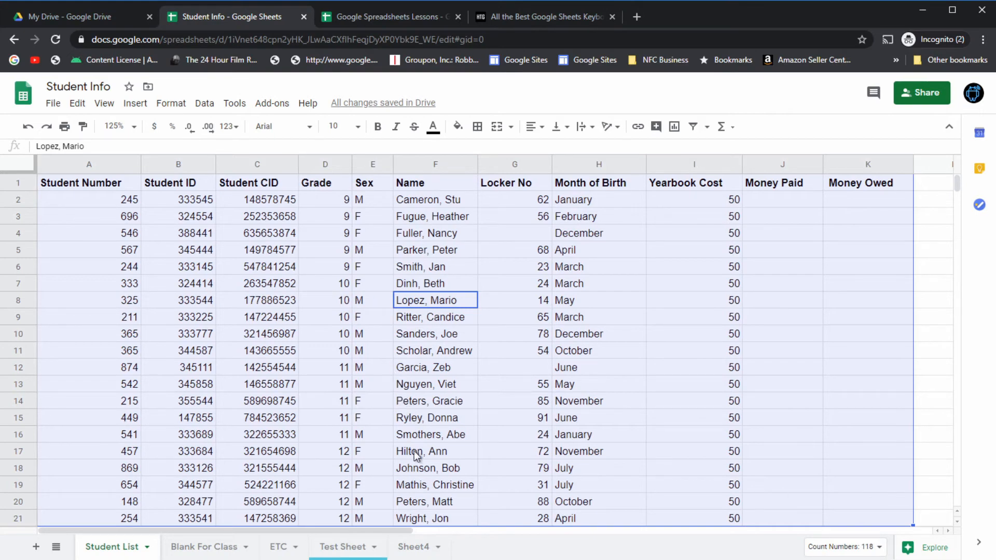
scroll(420, 482, "down", 1)
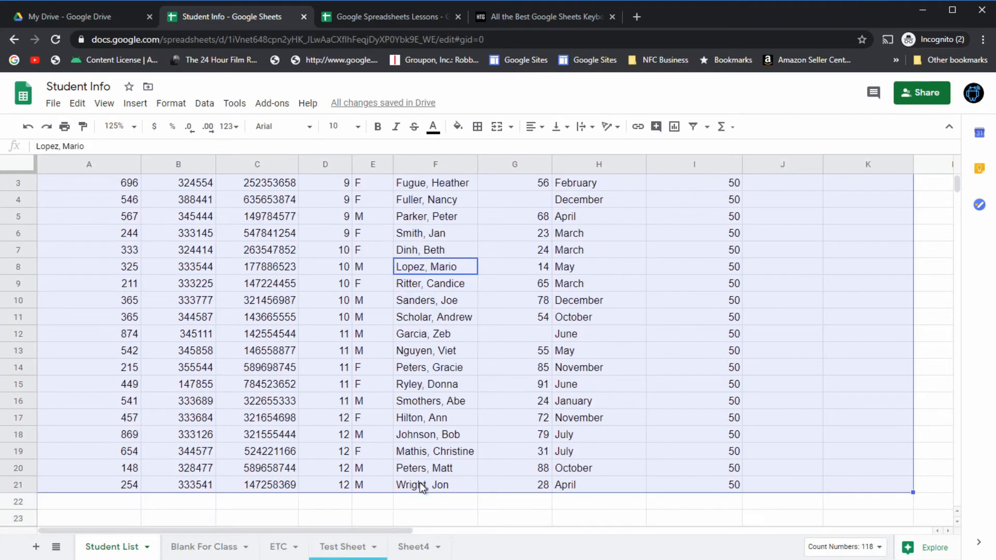
scroll(419, 483, "up", 1)
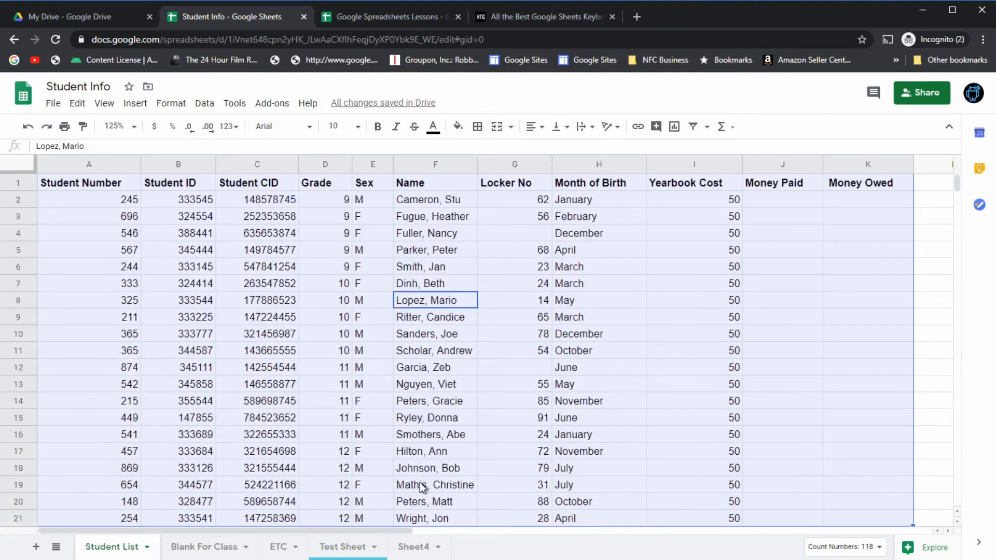
- Sort the range A1 to K21 as data with a header row by Locker No A → Z, then by Grade A → Z
left_click(425, 389)
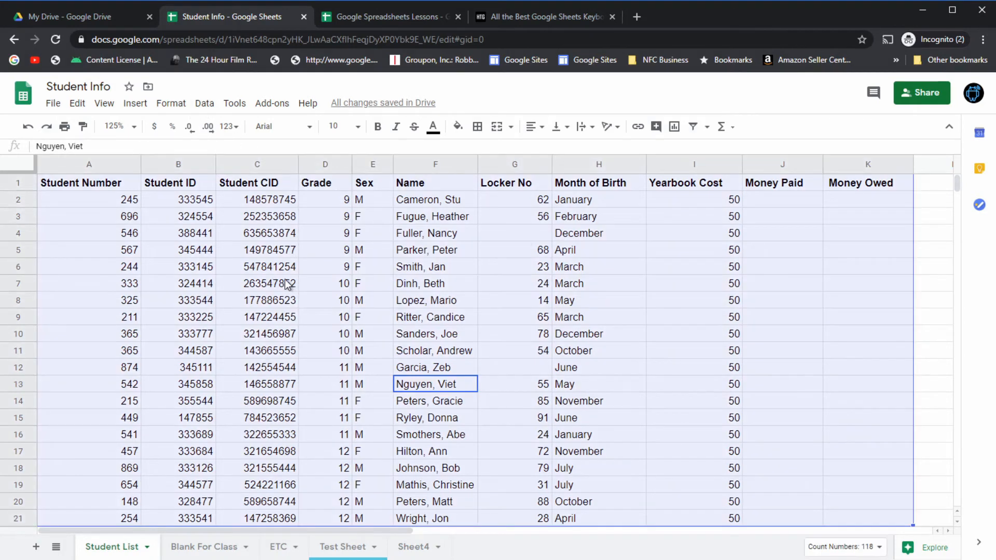
left_click(203, 105)
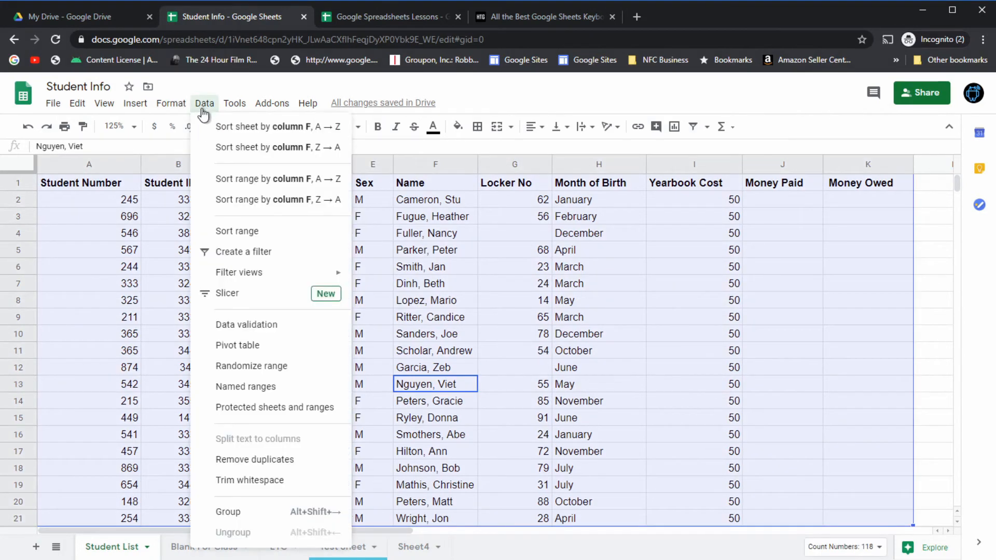
left_click(229, 232)
left_click(356, 268)
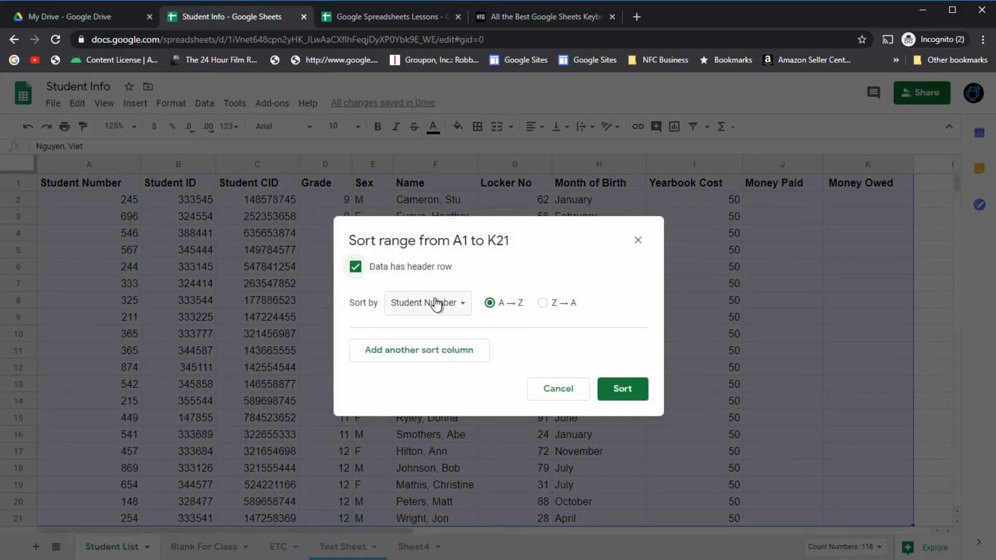
left_click(457, 305)
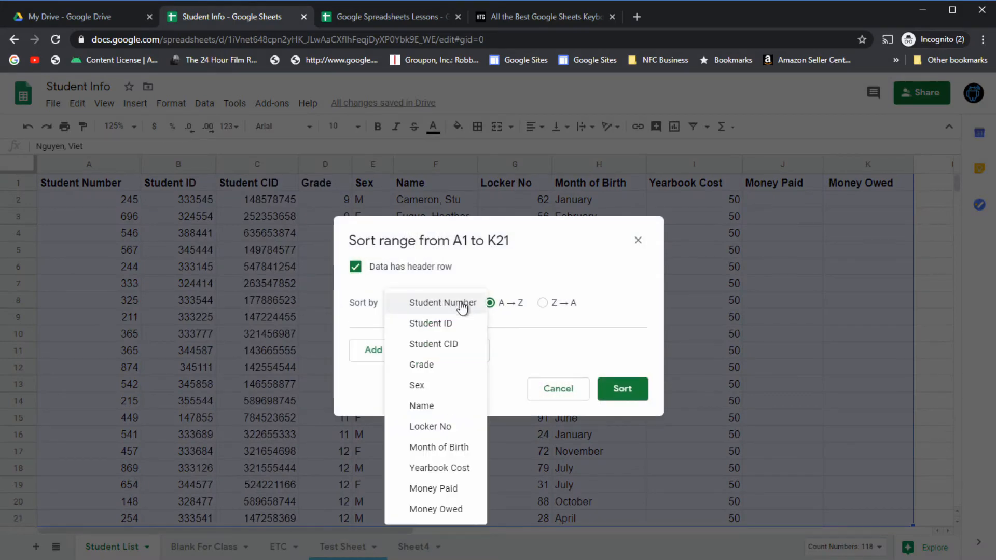
left_click(441, 426)
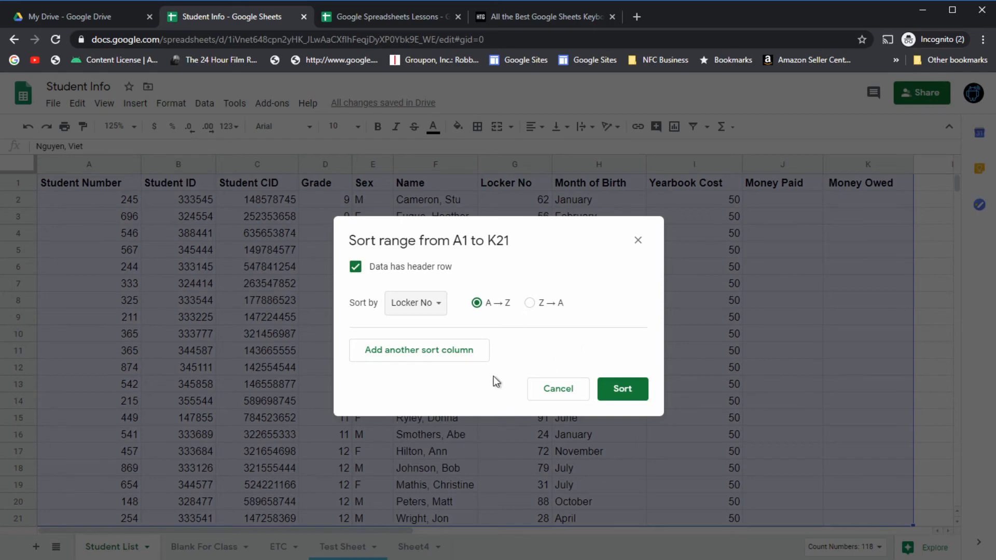
left_click(452, 363)
left_click(453, 352)
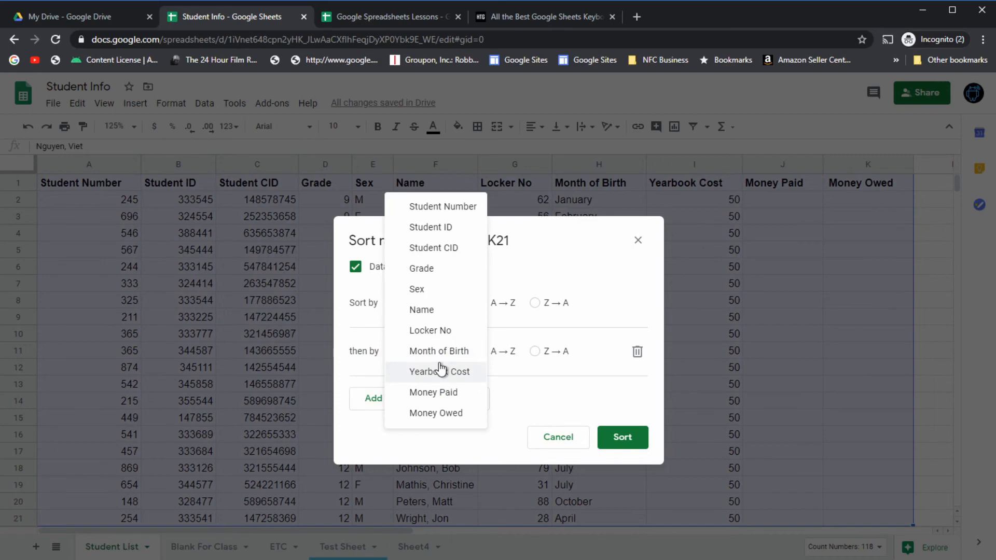
left_click(421, 269)
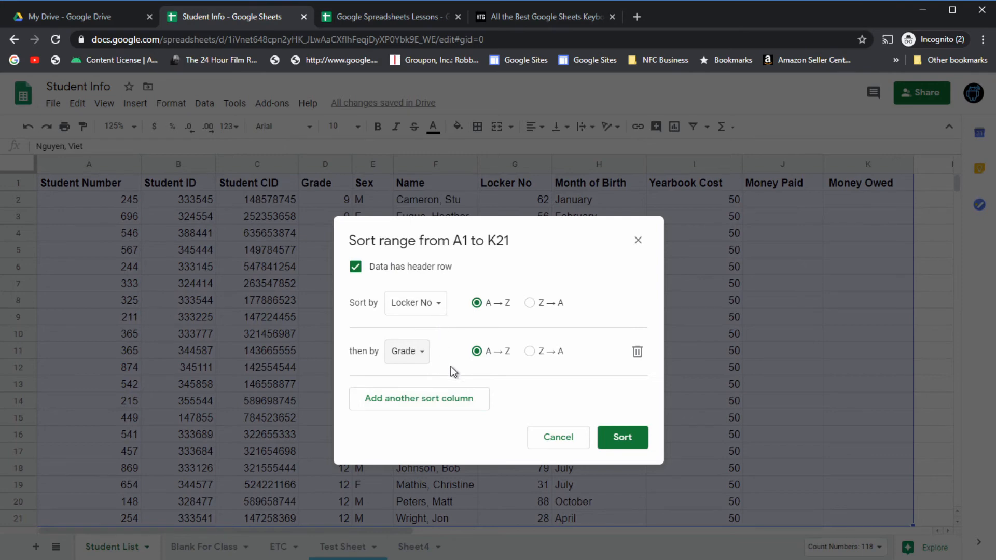
left_click(628, 438)
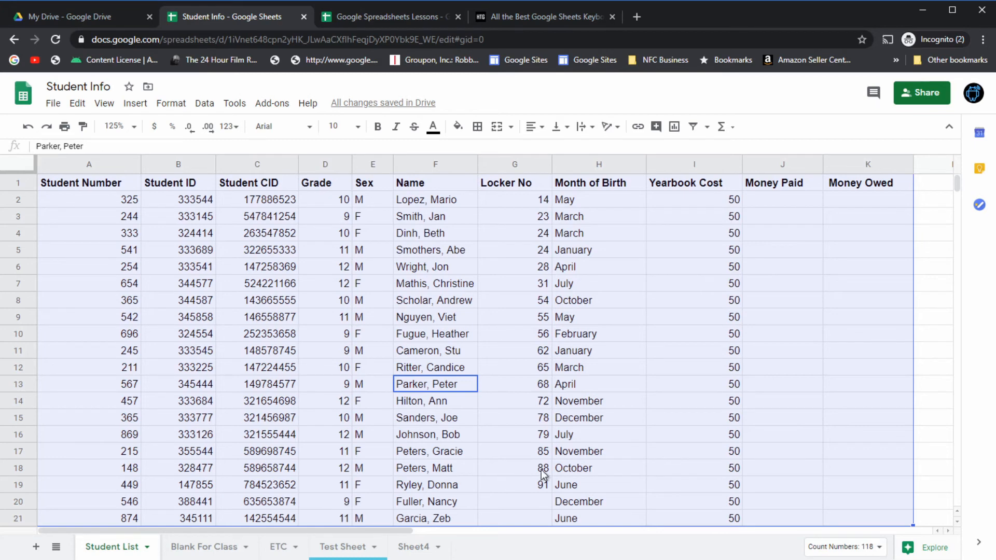
- Sort the range A1 to K21 as data with a header row by Locker No Z → A, then by Name A → Z
left_click(204, 103)
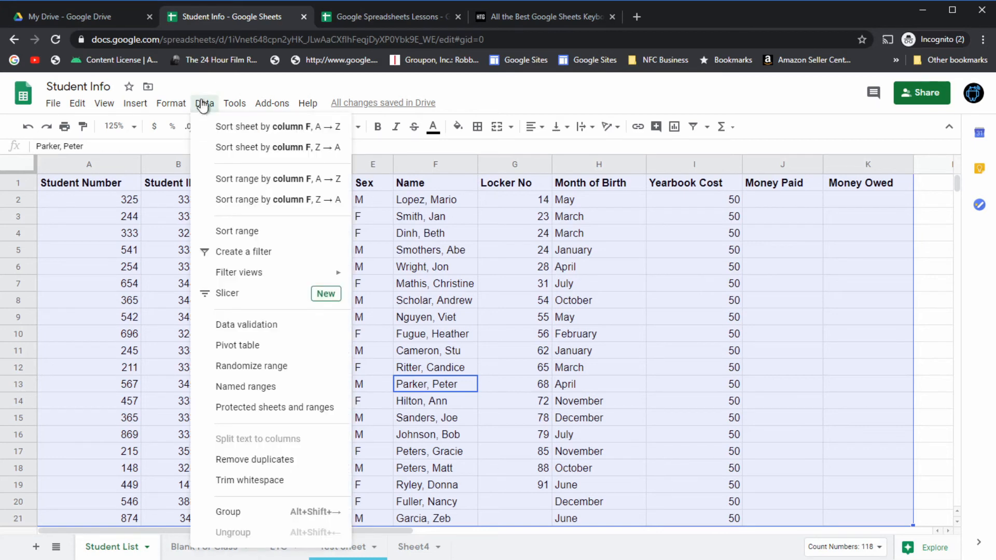
left_click(232, 229)
left_click(415, 304)
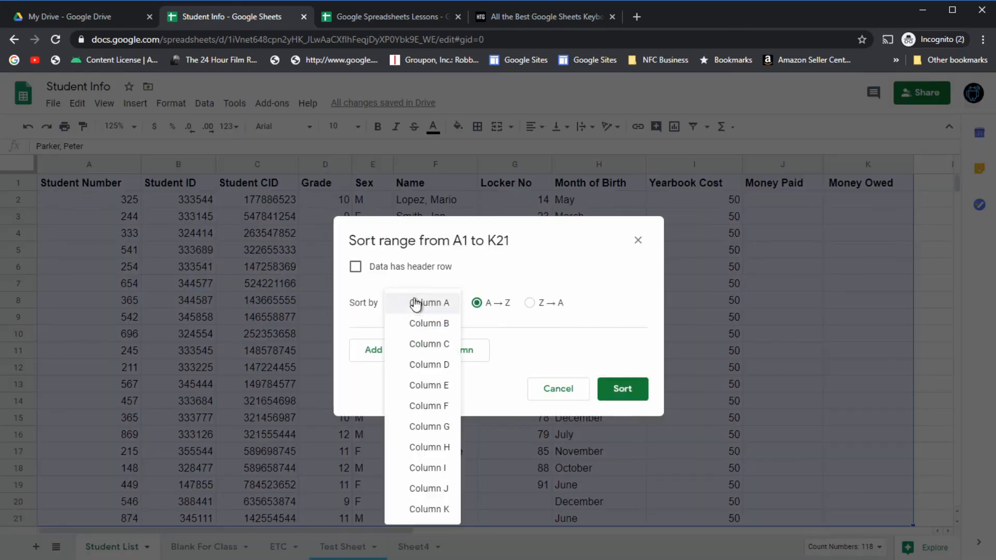
left_click(415, 304)
left_click(355, 267)
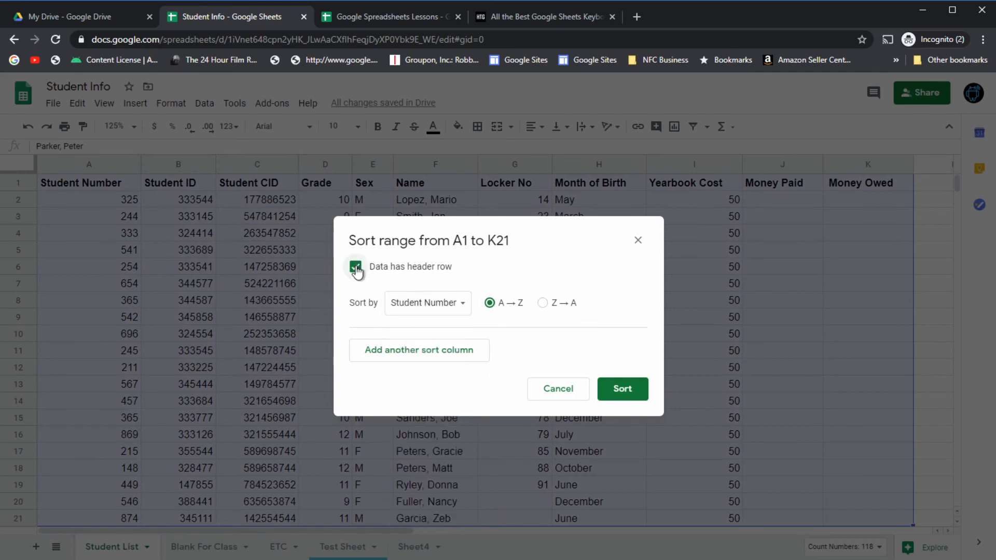
left_click(455, 307)
left_click(442, 423)
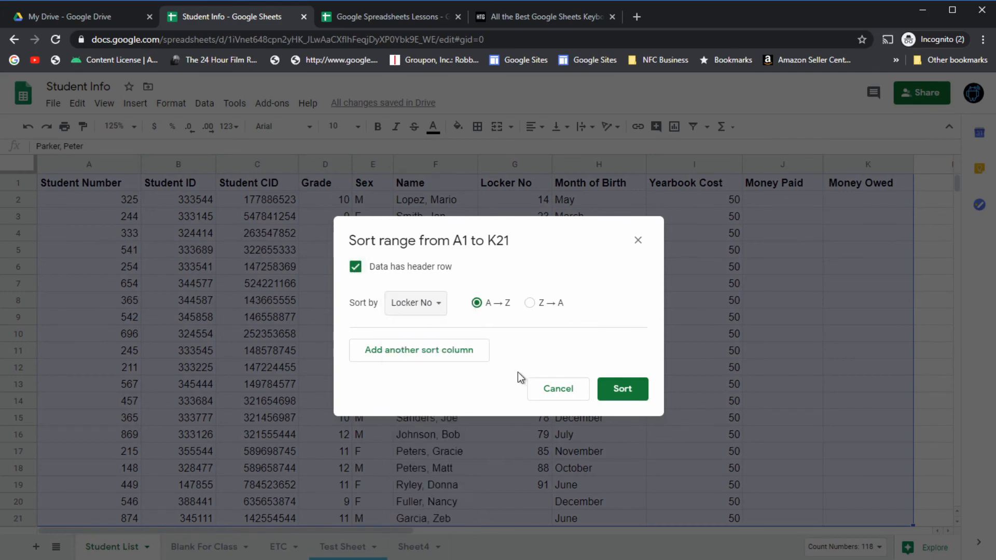
left_click(529, 304)
left_click(443, 350)
left_click(436, 359)
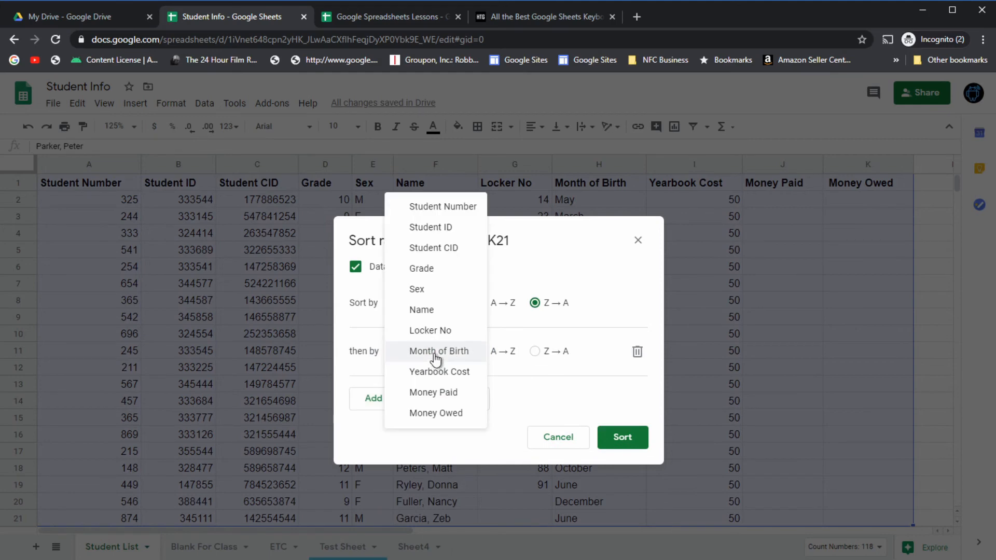
left_click(434, 310)
left_click(620, 437)
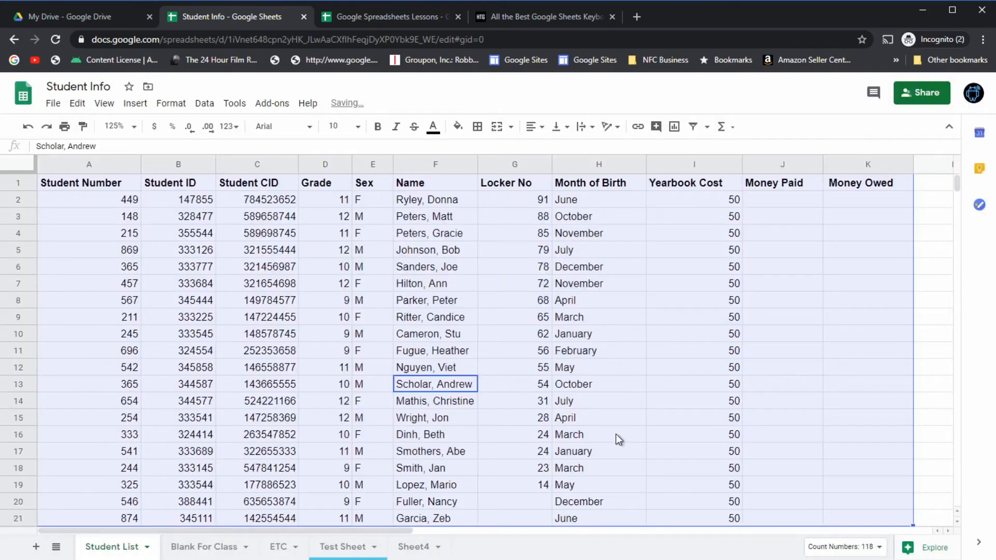
- Examine where the descending sort placed the students with blank Locker No cells, G20 and G21
left_click(520, 501)
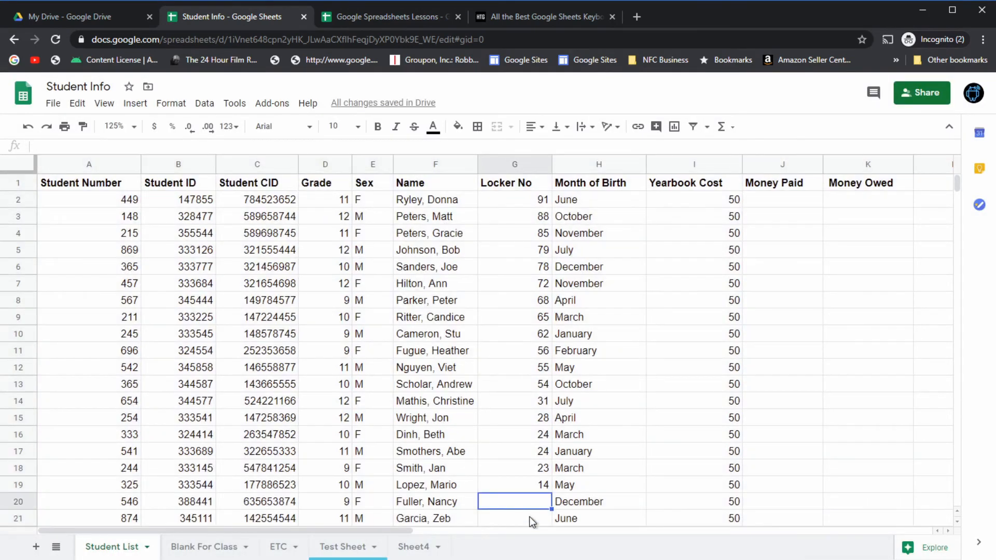
left_click(529, 517)
left_click(523, 502)
scroll(507, 425, "down", 1)
scroll(505, 423, "up", 1)
left_click(520, 518)
left_click(520, 500)
left_click(521, 515)
left_click(526, 504)
left_click(528, 519)
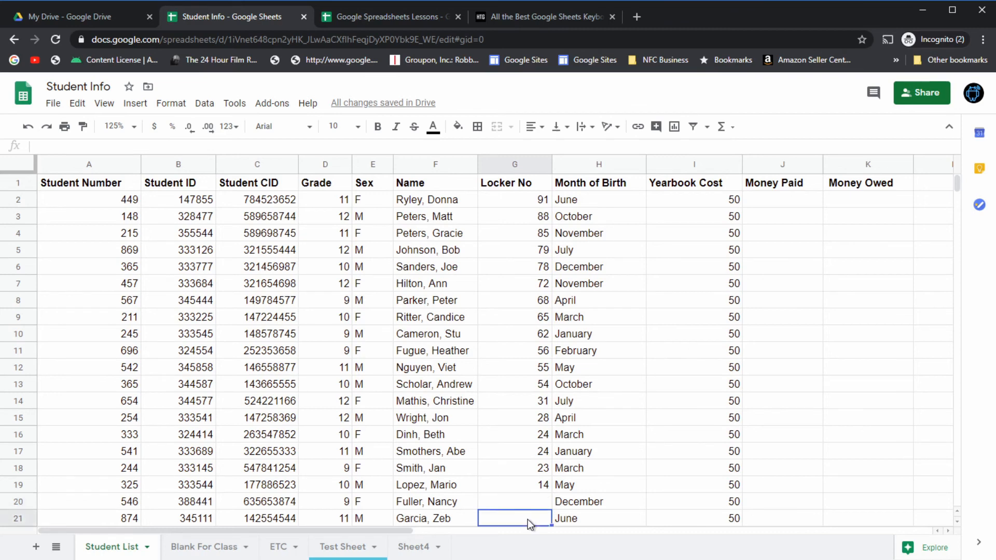
left_click(528, 503)
left_click(531, 518)
left_click(528, 502)
left_click(526, 518)
left_click(525, 506)
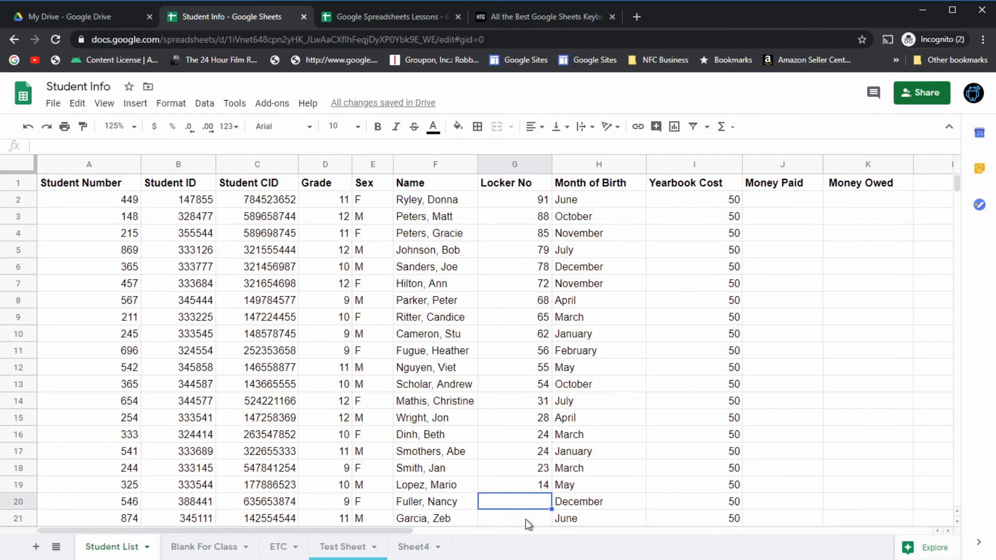
left_click(528, 515)
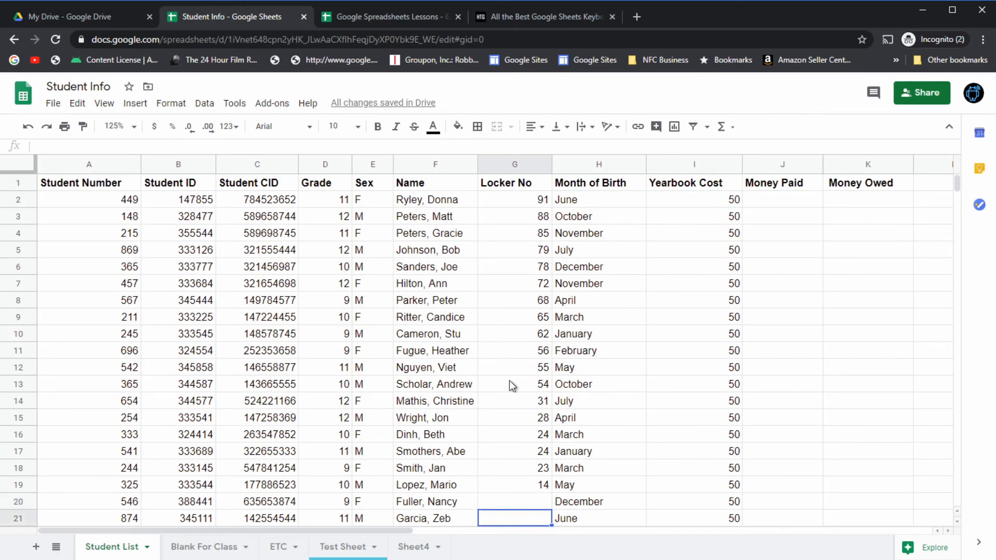
left_click(518, 500)
left_click(524, 517)
left_click(521, 491)
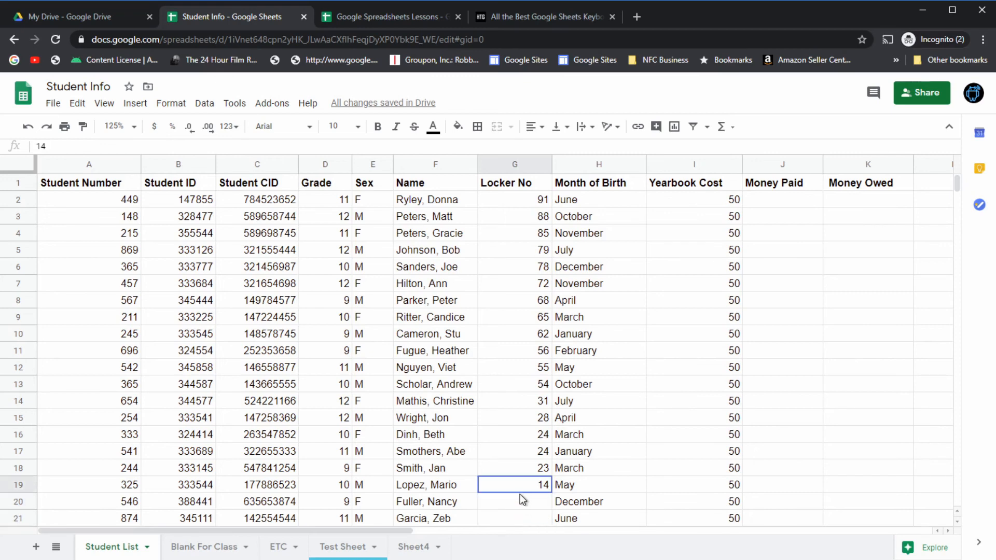
left_click(521, 504)
left_click(523, 515)
left_click(520, 501)
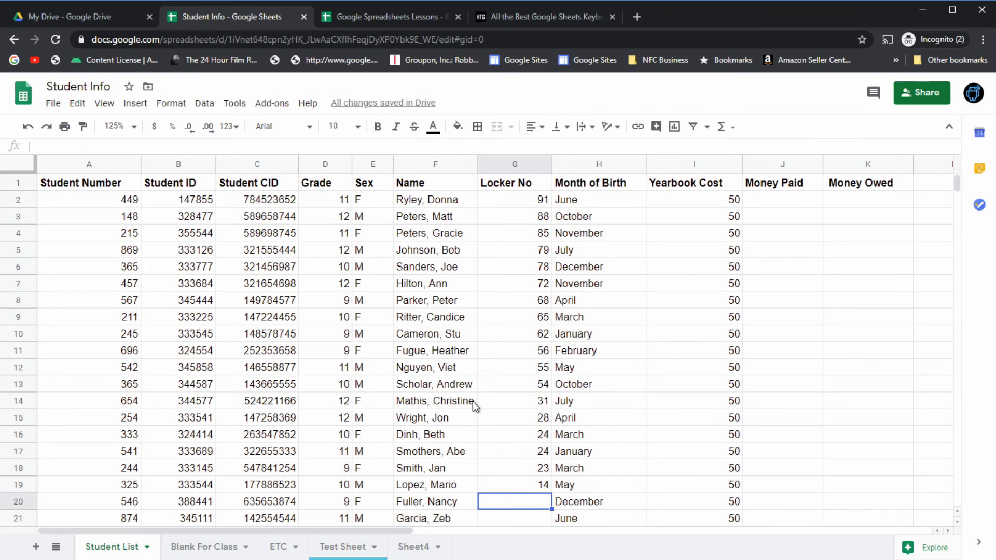
left_click(505, 515)
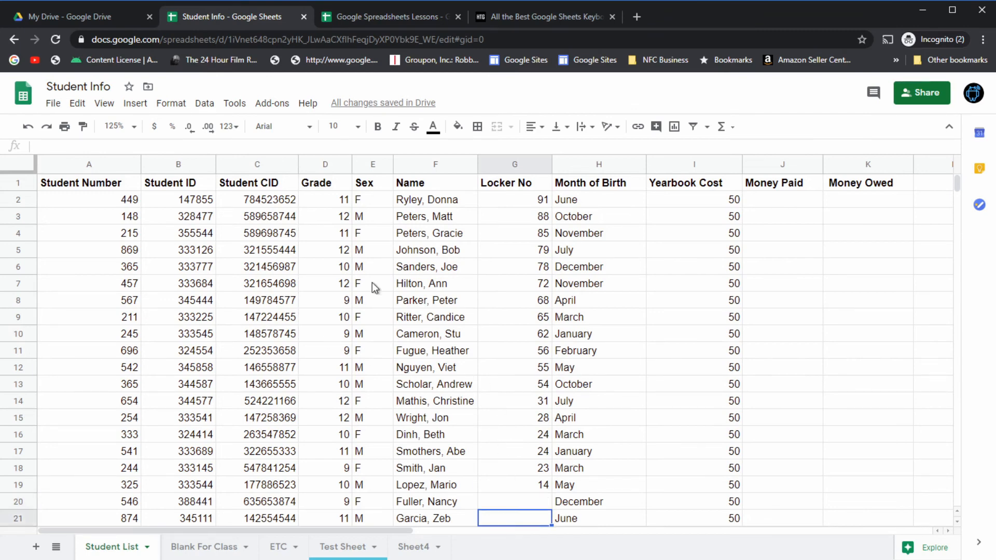
left_click(508, 503)
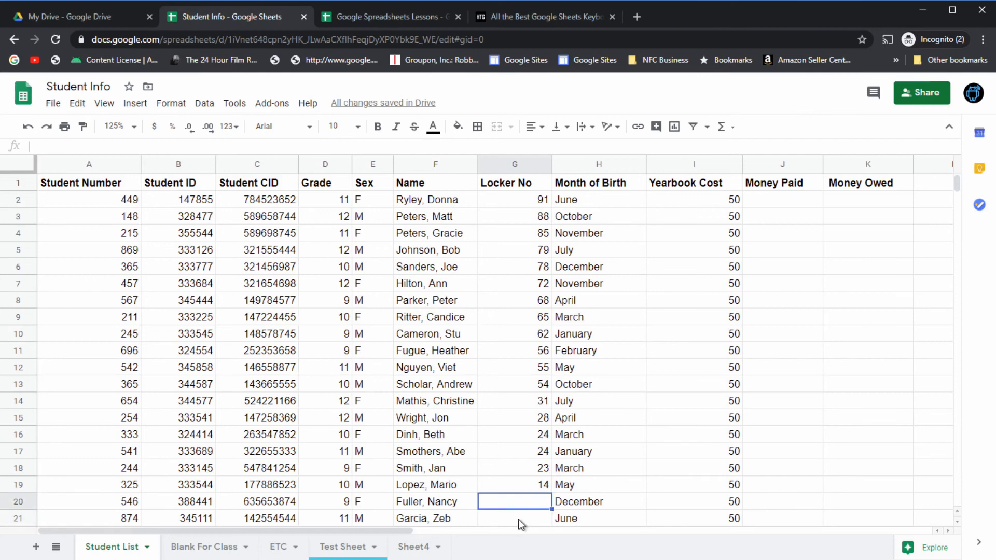
left_click(518, 518)
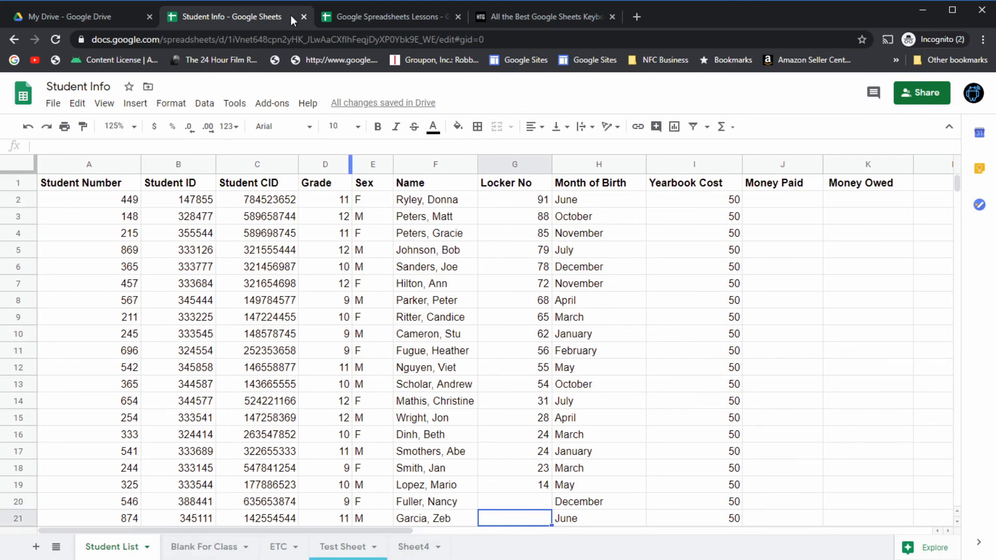
- Switch to the Google Spreadsheets Lessons file and look over the Amount Paid and Amount Owed columns on the Funds sheet
left_click(342, 16)
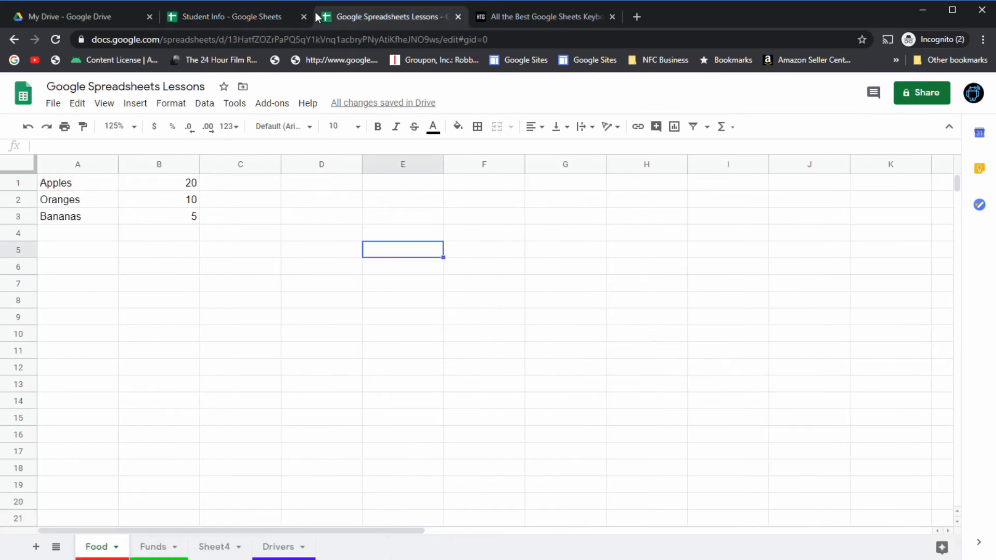
left_click(152, 546)
left_click(191, 267)
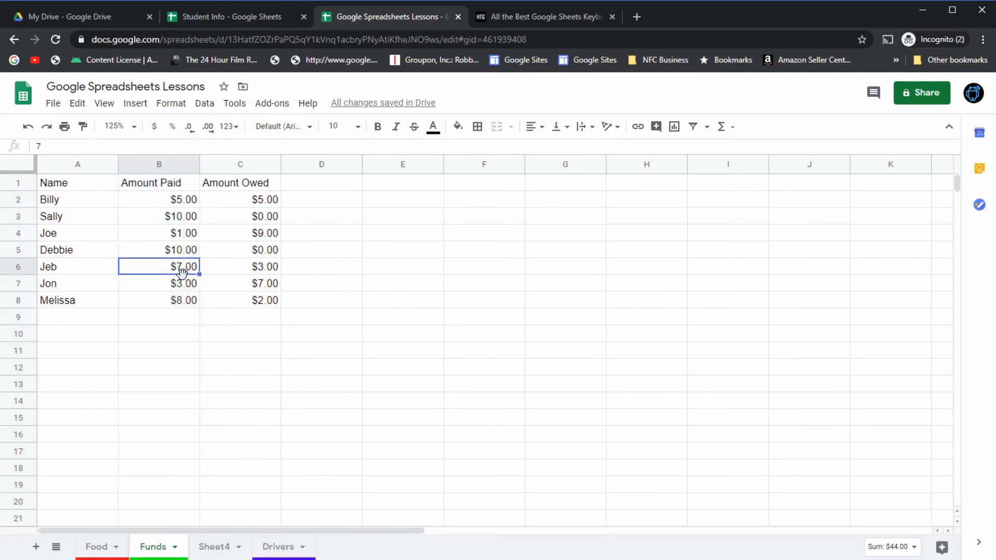
left_click(255, 186)
left_click(198, 250)
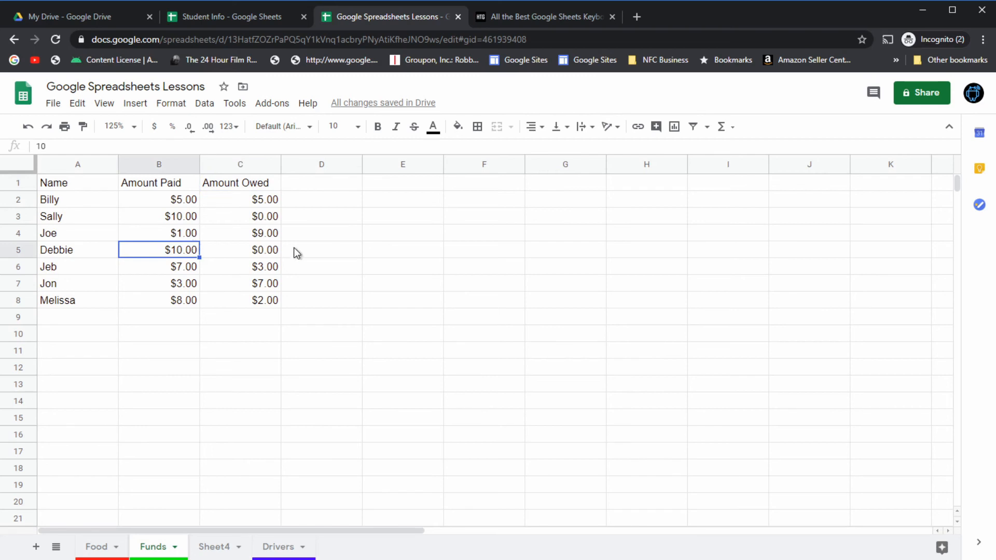
- Sort the range A1 to C8 on the Funds sheet as data with a header row by Amount Owed A → Z
key("ctrl+a")
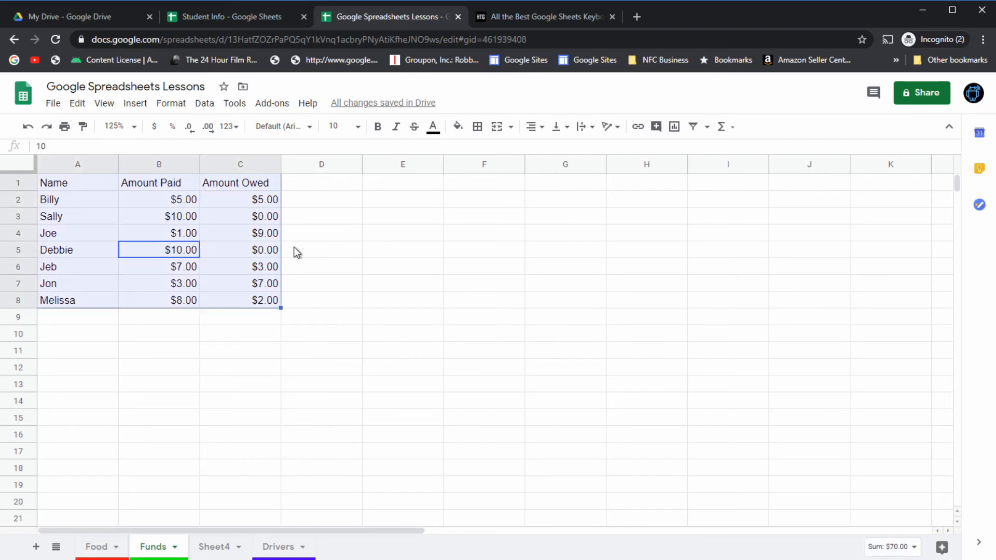
left_click(204, 103)
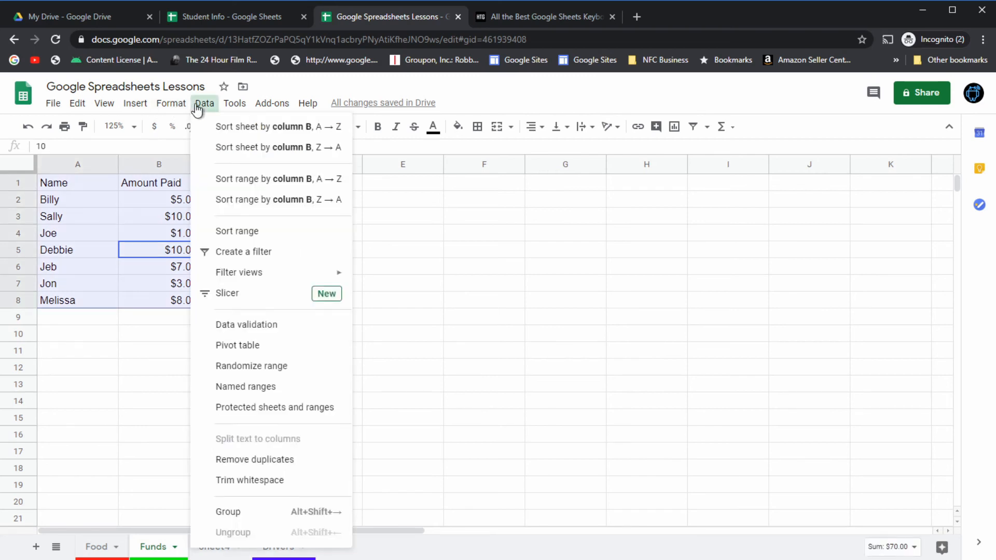
left_click(231, 231)
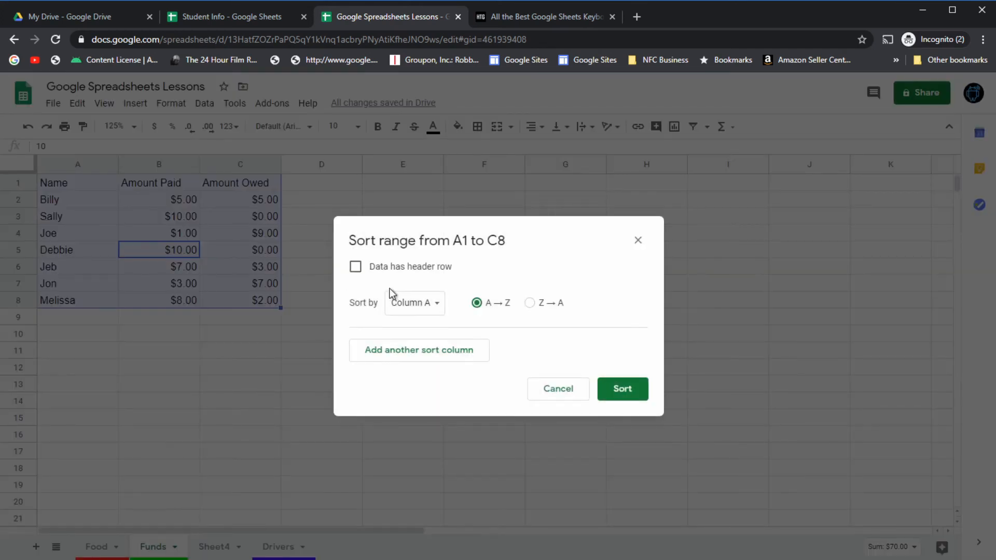
left_click(355, 267)
left_click(412, 306)
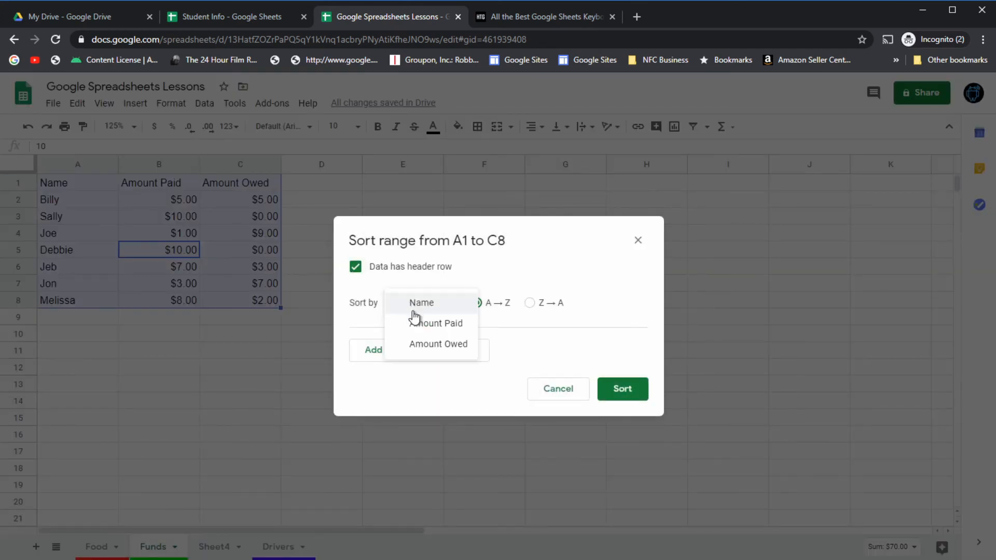
left_click(435, 344)
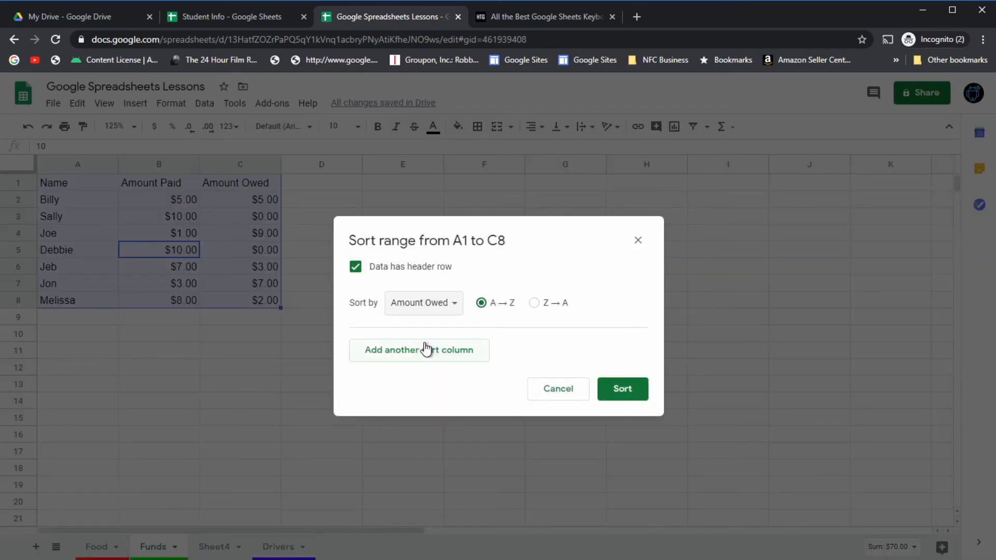
left_click(629, 395)
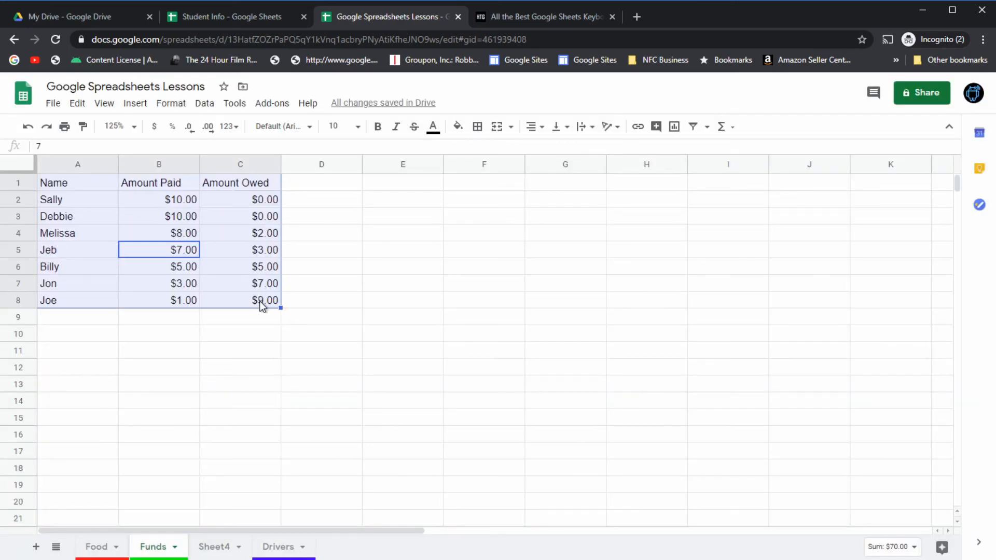
- Inspect the formulas in the Amount Owed cells C2, C3 and C8 of the sorted range
left_click(263, 205)
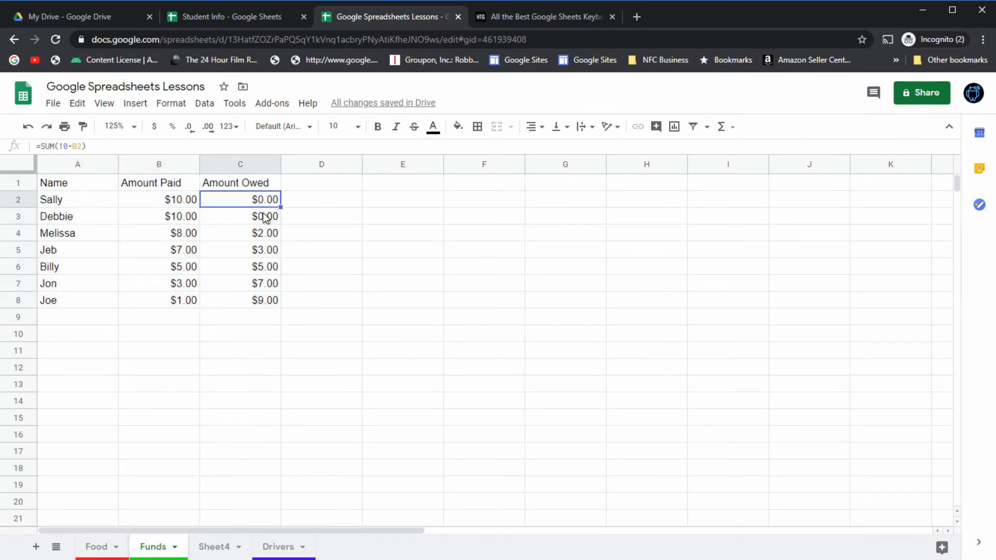
left_click(253, 218)
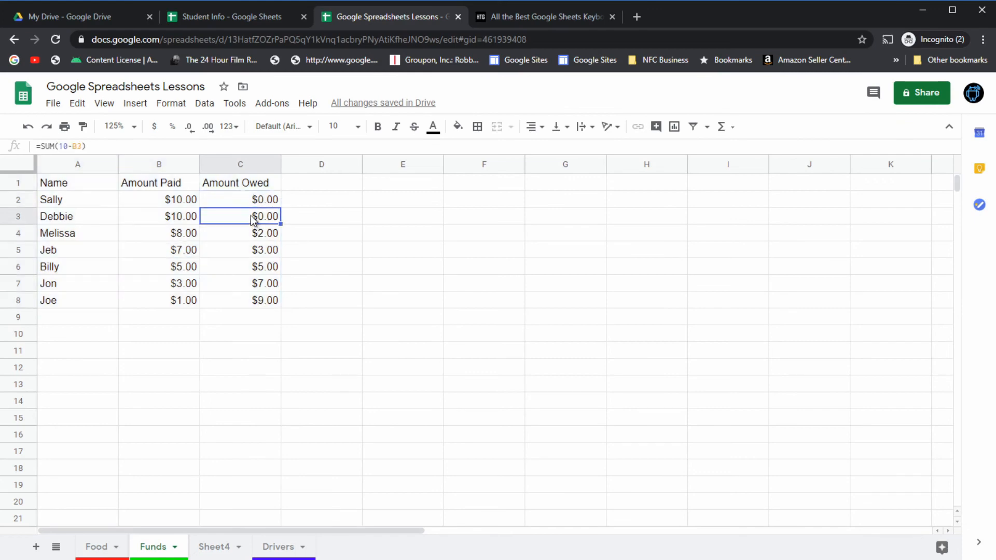
double_click(276, 301)
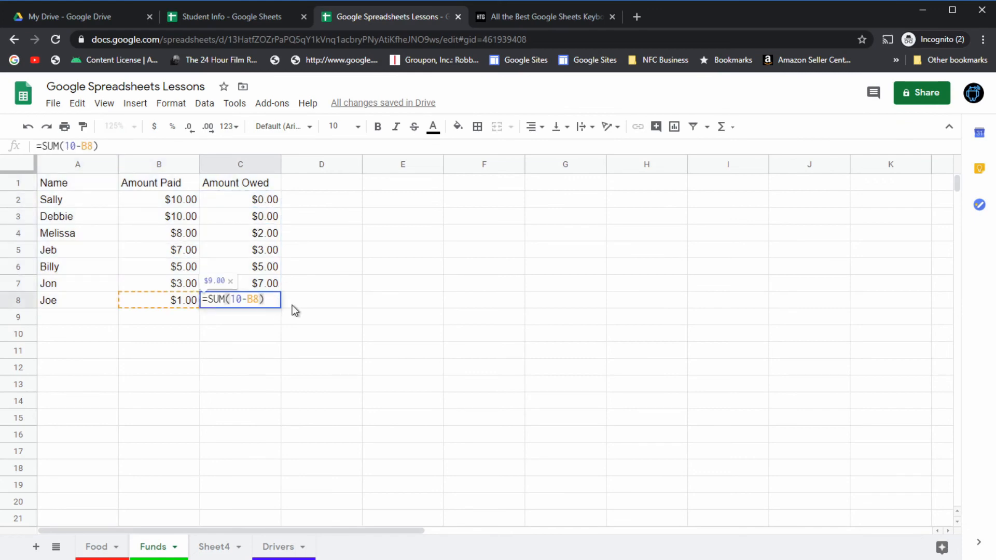
key("Tab")
left_click(257, 305)
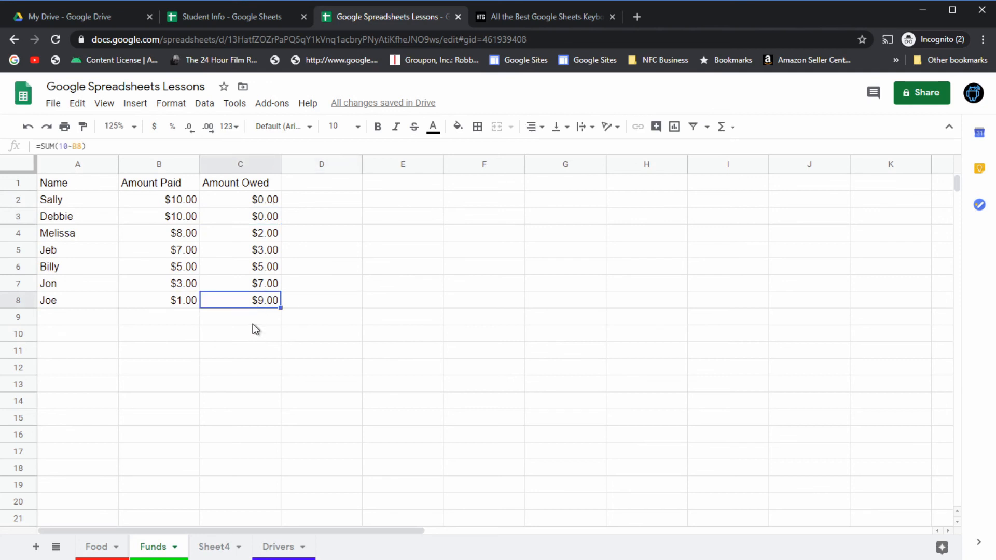